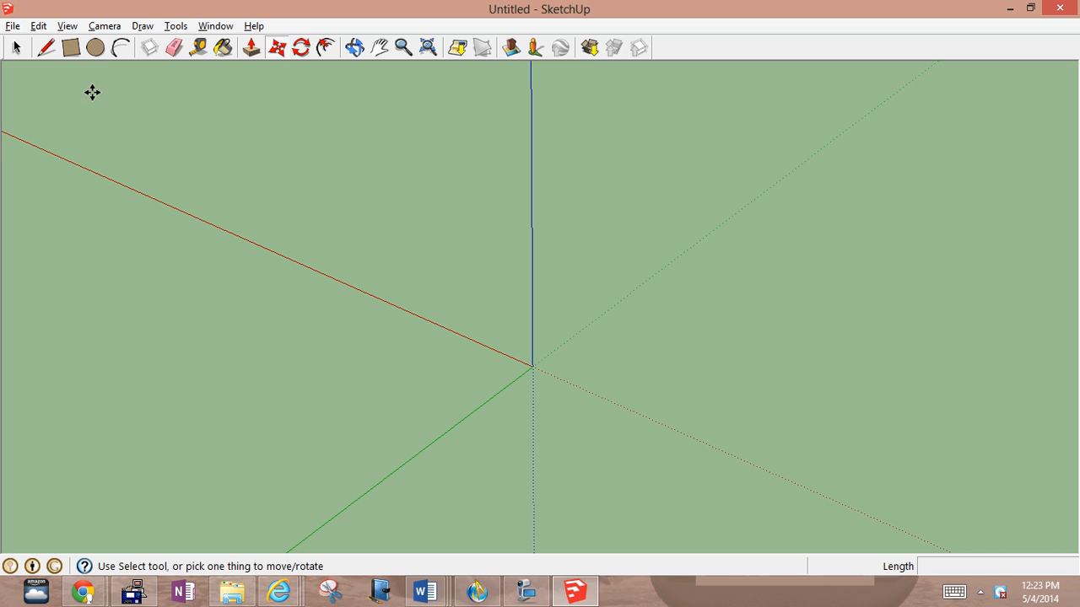
Draw a 3' by 4' rectangle on the ground plane with its first corner at the origin
{"action": "left_click", "coordinate": [76, 51]}
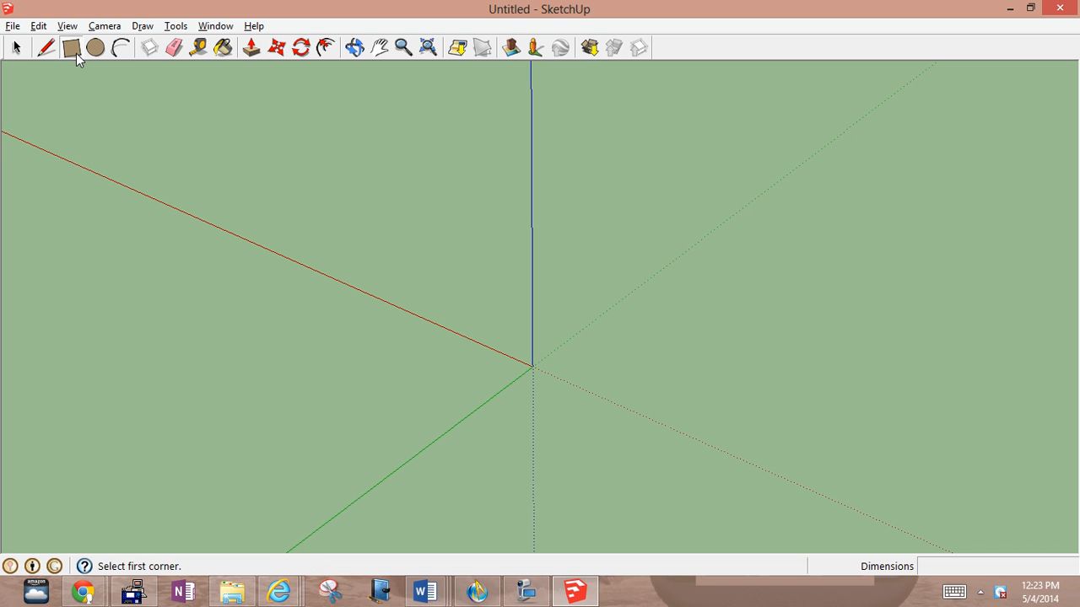
{"action": "left_click", "coordinate": [533, 366]}
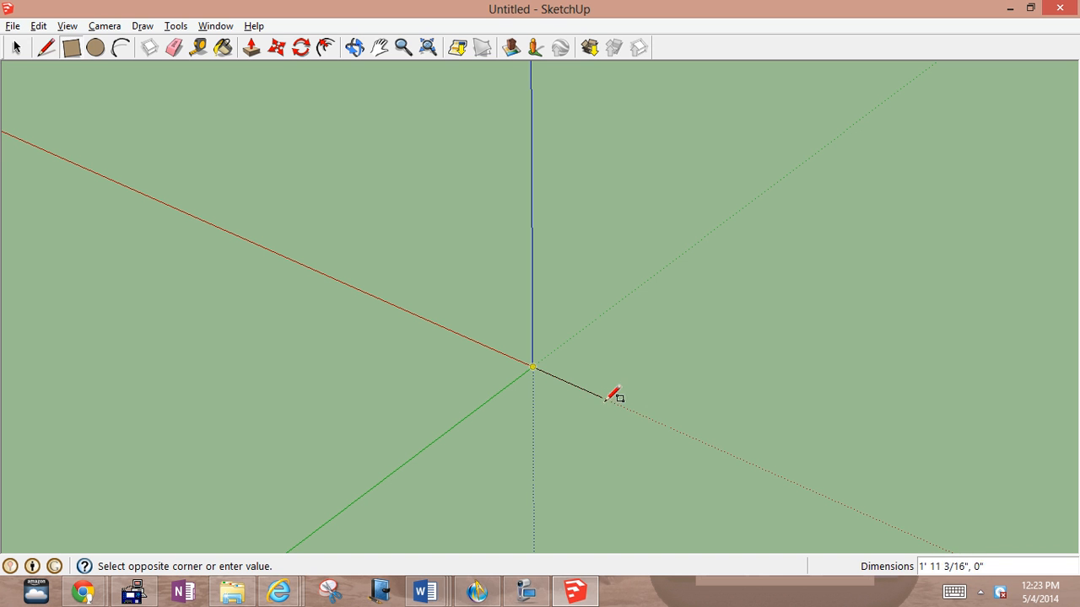
{"action": "left_click", "coordinate": [709, 371]}
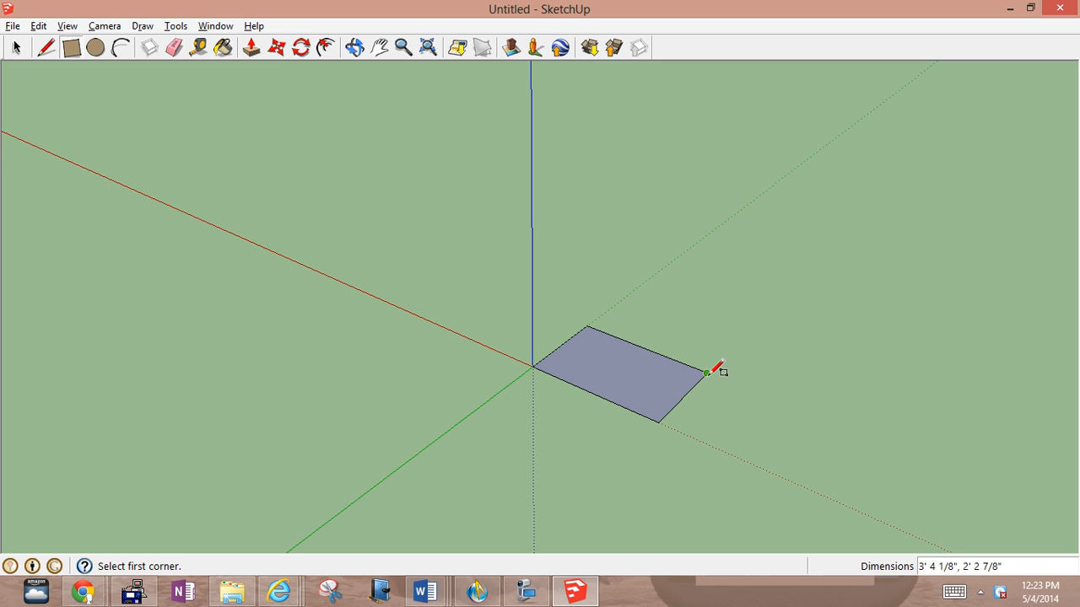
{"action": "type", "text": "3',4"}
{"action": "key", "text": "Return"}
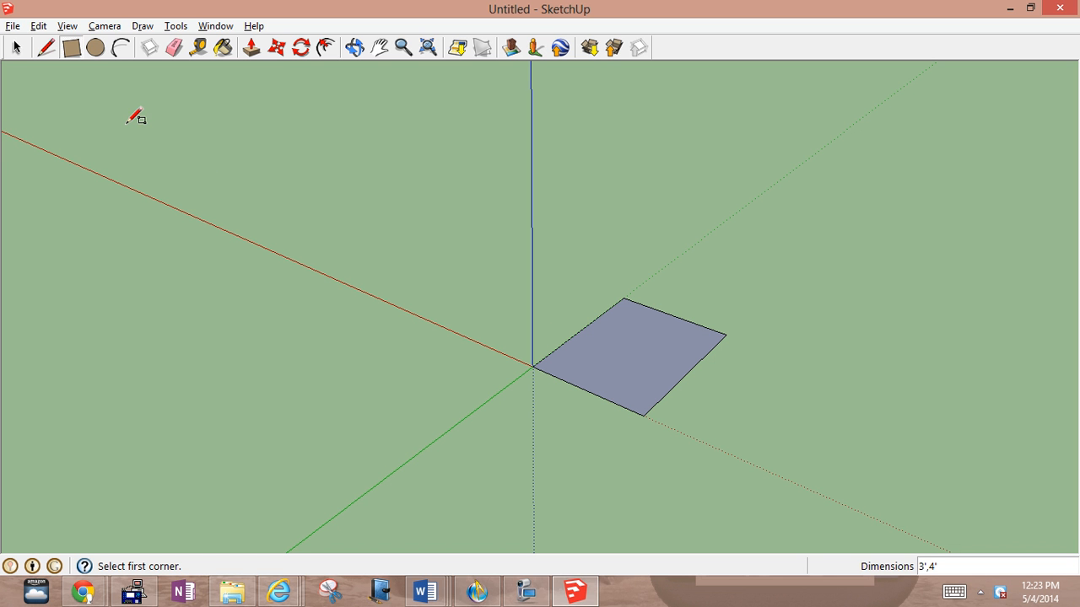
Dimension two adjacent sides of the rectangle, the green-axis side and the red-axis side, placing both dimensions outside the face
{"action": "left_click", "coordinate": [175, 26]}
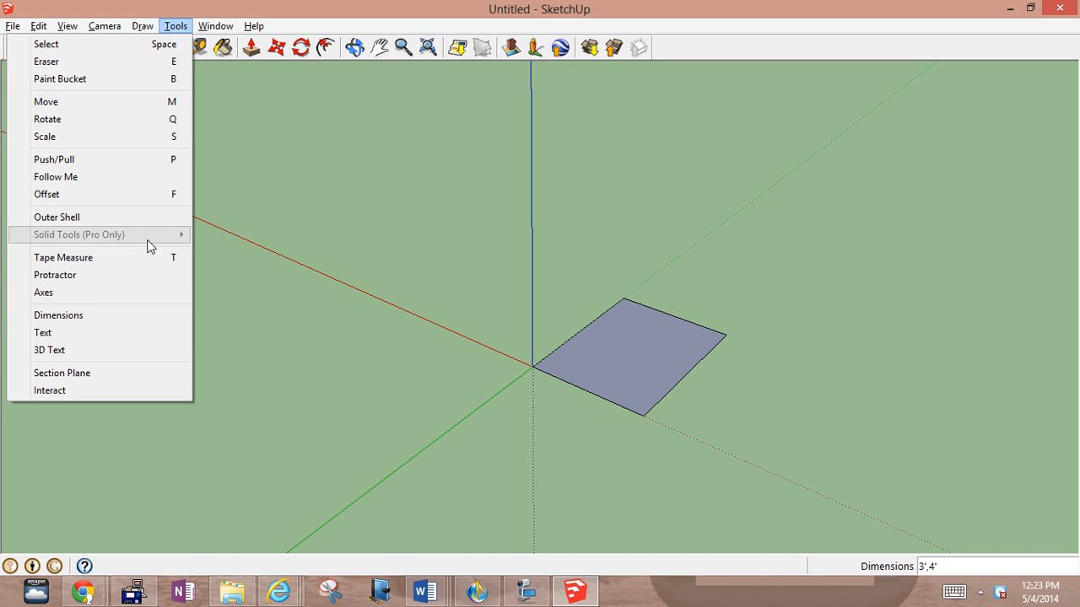
{"action": "left_click", "coordinate": [136, 315]}
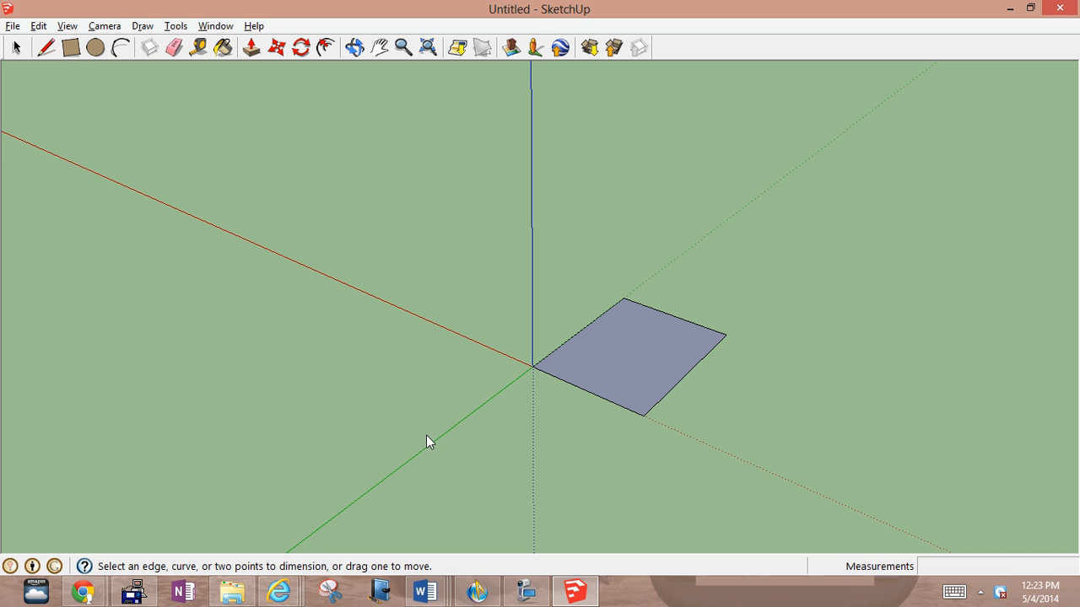
{"action": "left_click", "coordinate": [644, 418]}
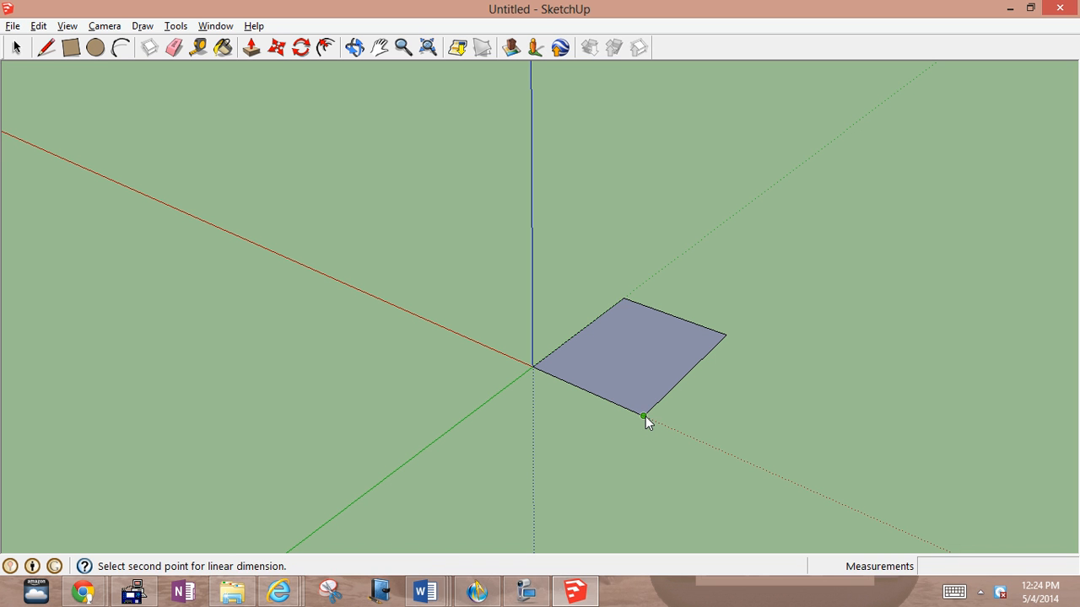
{"action": "left_click", "coordinate": [731, 334]}
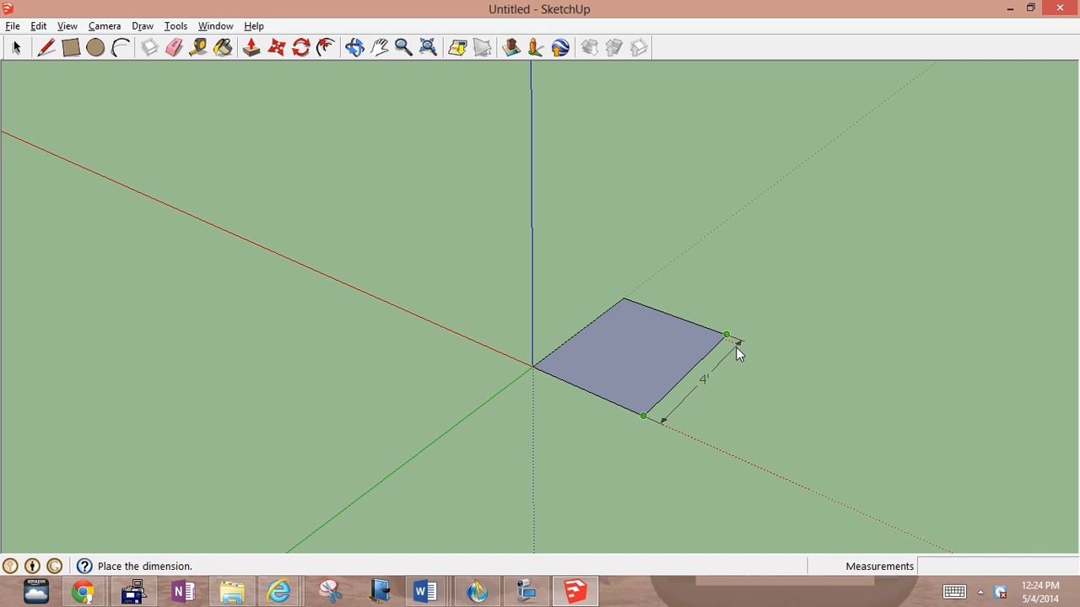
{"action": "left_click", "coordinate": [749, 360]}
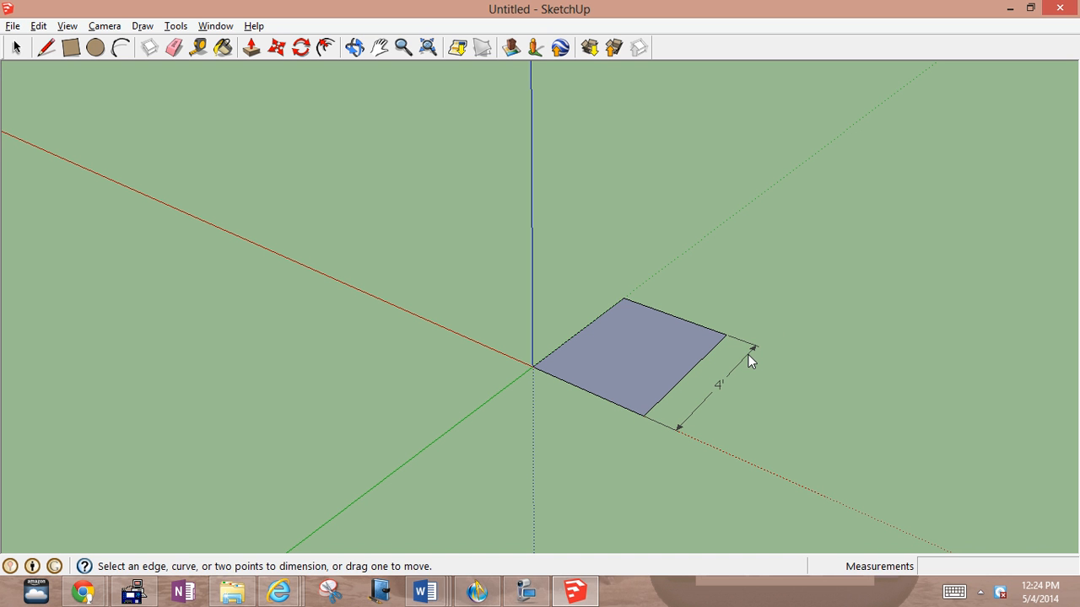
{"action": "left_click", "coordinate": [533, 369]}
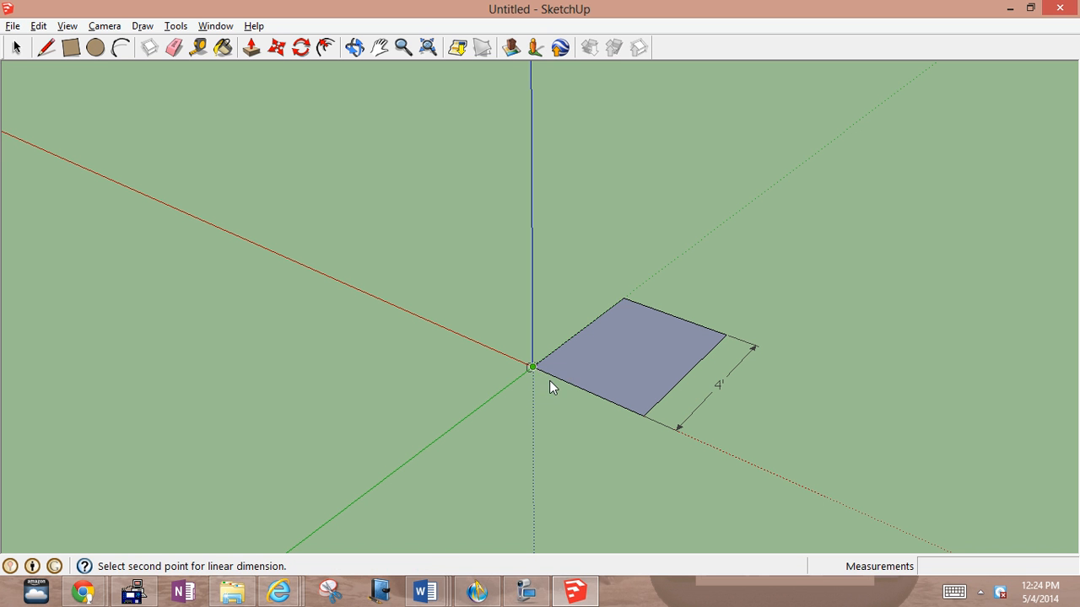
{"action": "left_click", "coordinate": [645, 417]}
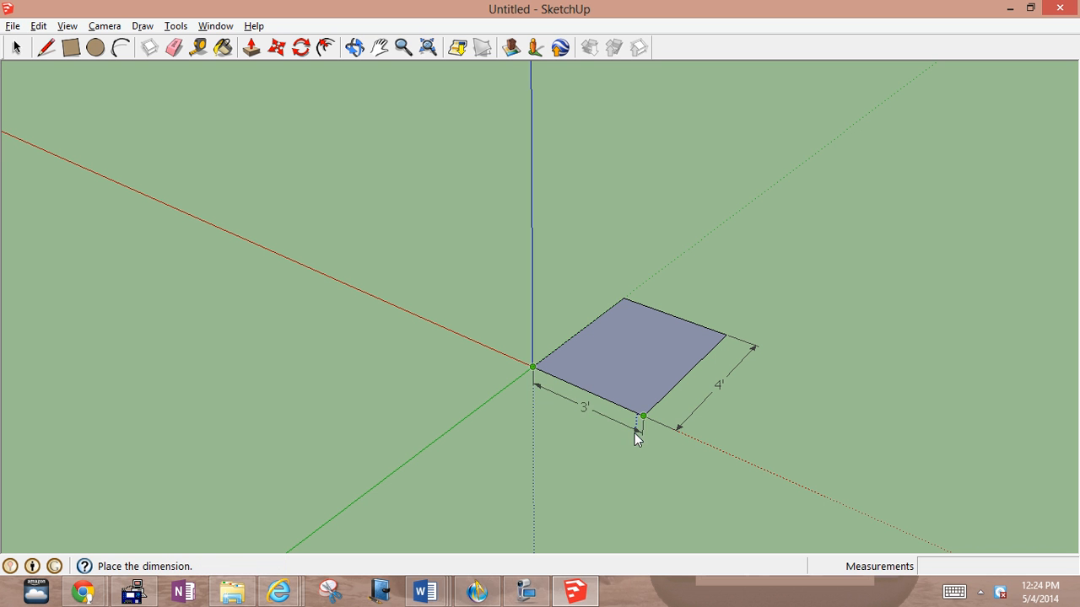
{"action": "left_click", "coordinate": [588, 435]}
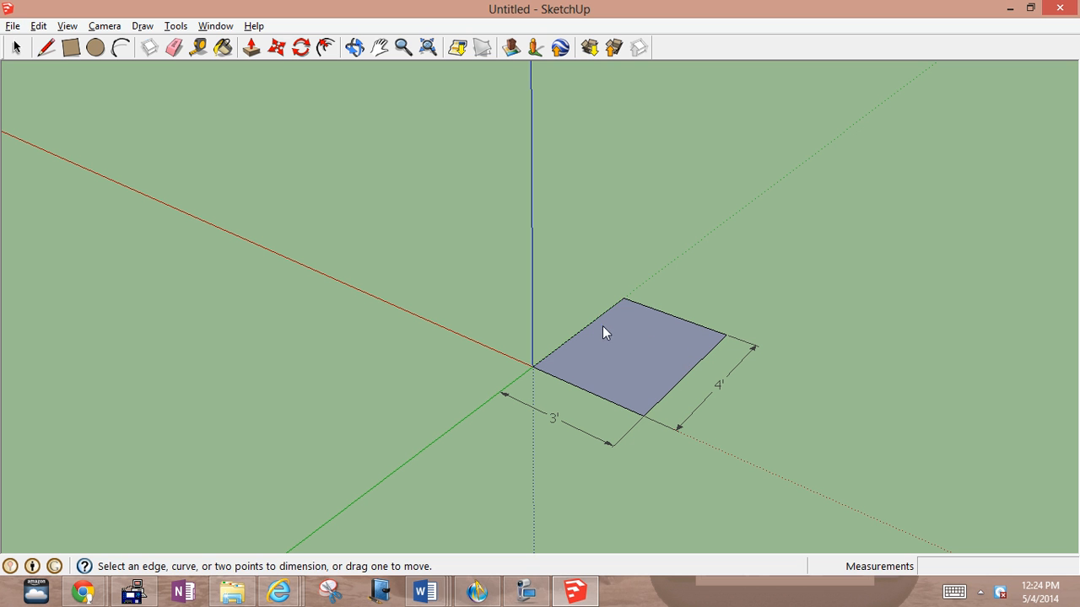
Check the area of the selected rectangular face and dismiss the result
{"action": "left_click", "coordinate": [16, 47]}
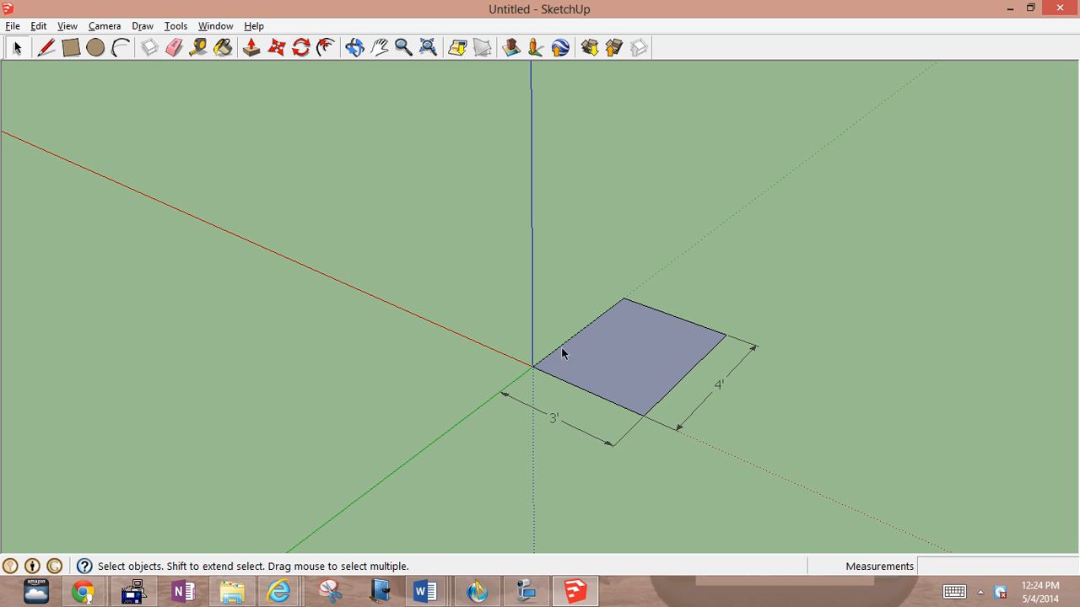
{"action": "left_click", "coordinate": [616, 352]}
{"action": "right_click", "coordinate": [617, 350]}
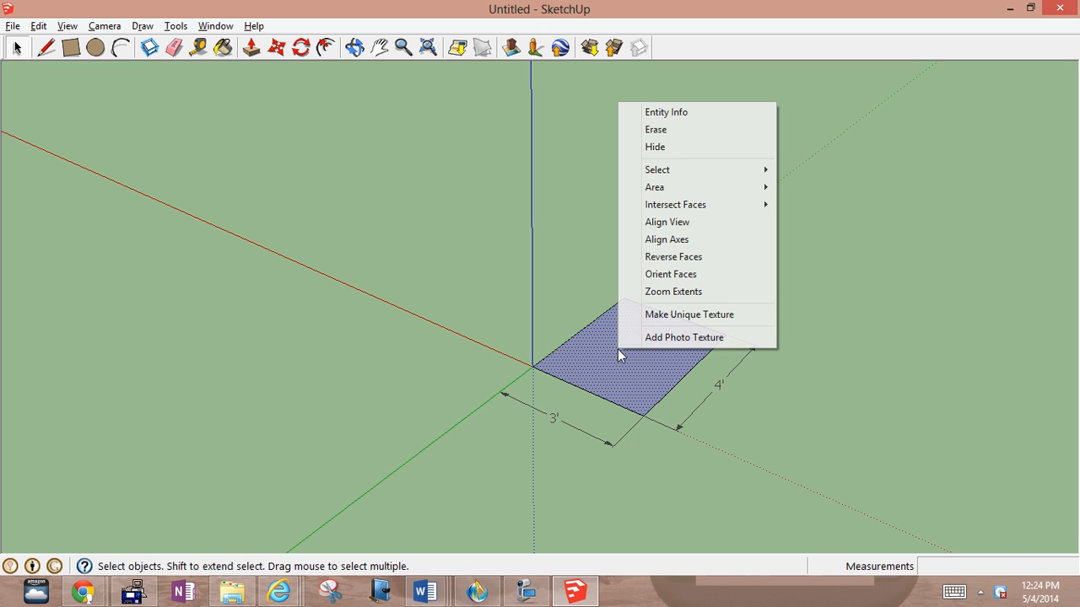
{"action": "mouse_move", "coordinate": [691, 189]}
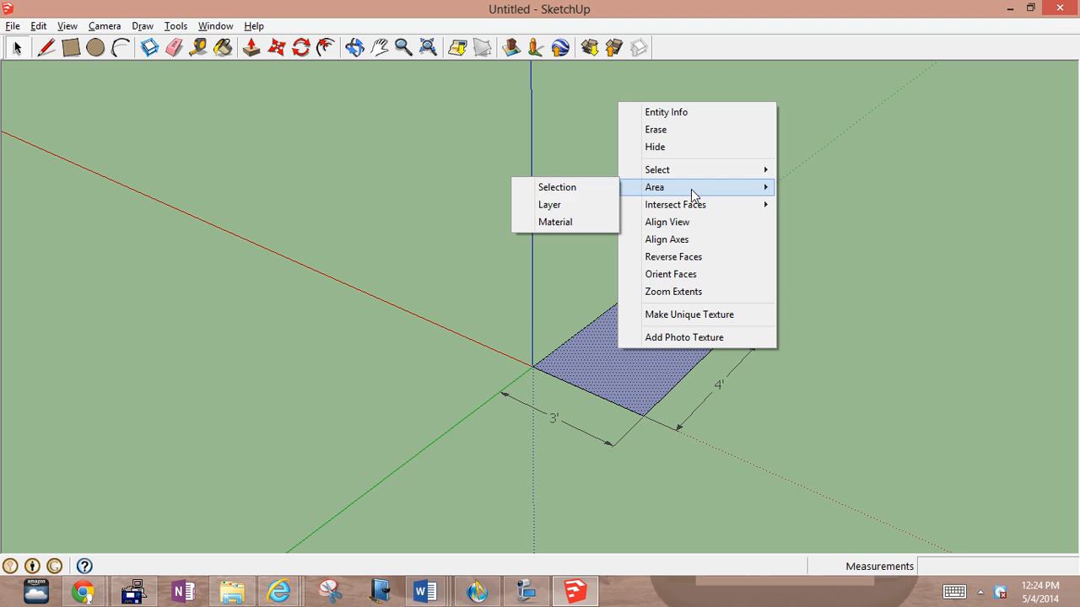
{"action": "left_click", "coordinate": [597, 188]}
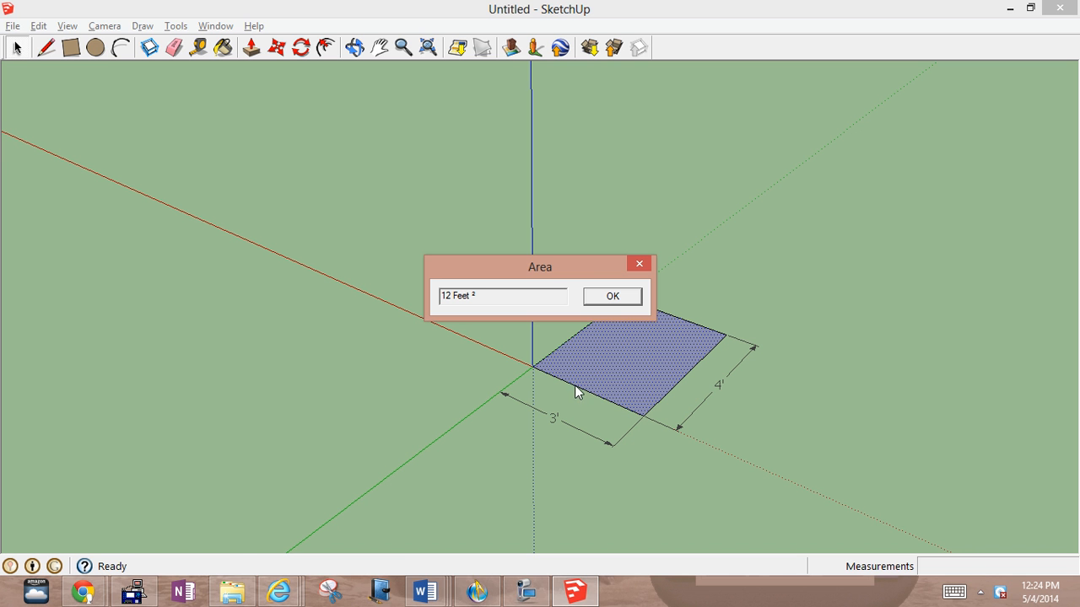
{"action": "left_click", "coordinate": [618, 296]}
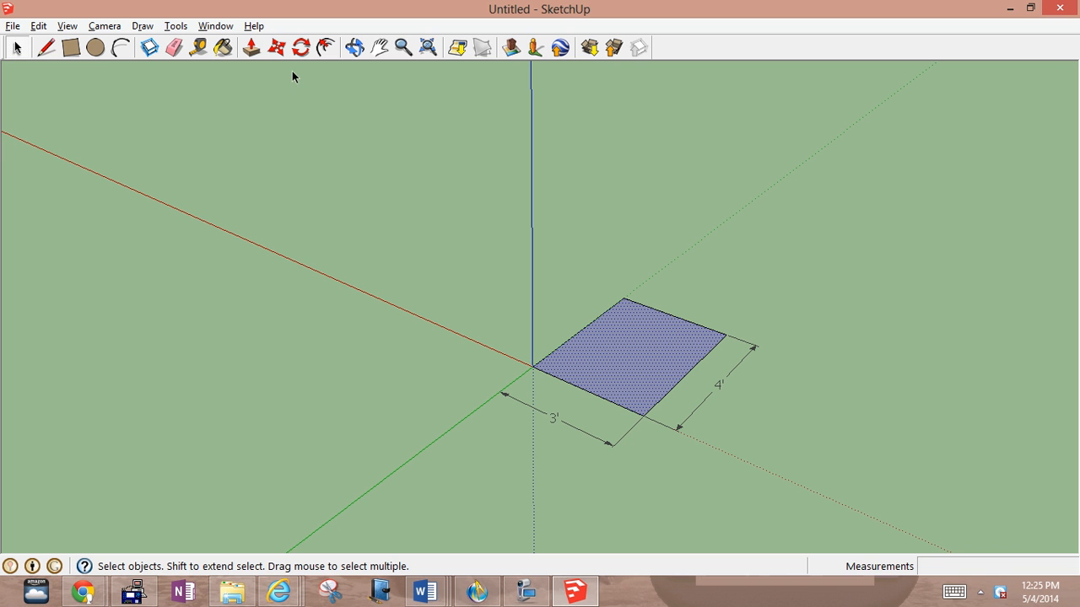
Push/Pull the rectangular face upward by 5' to form a box
{"action": "left_click", "coordinate": [252, 51]}
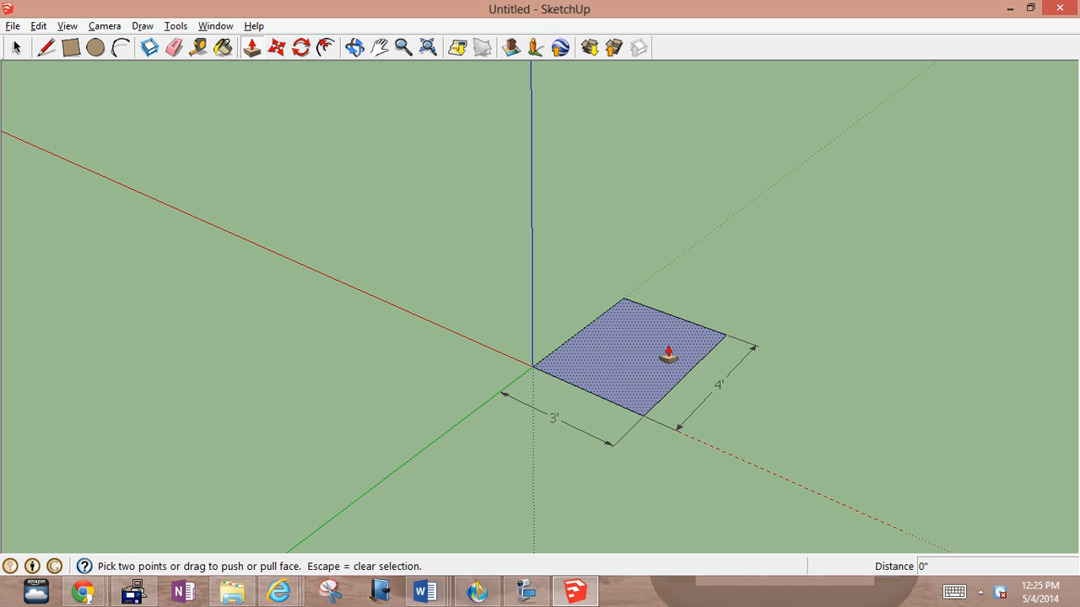
{"action": "left_click_drag", "start_coordinate": [647, 348], "coordinate": [633, 247]}
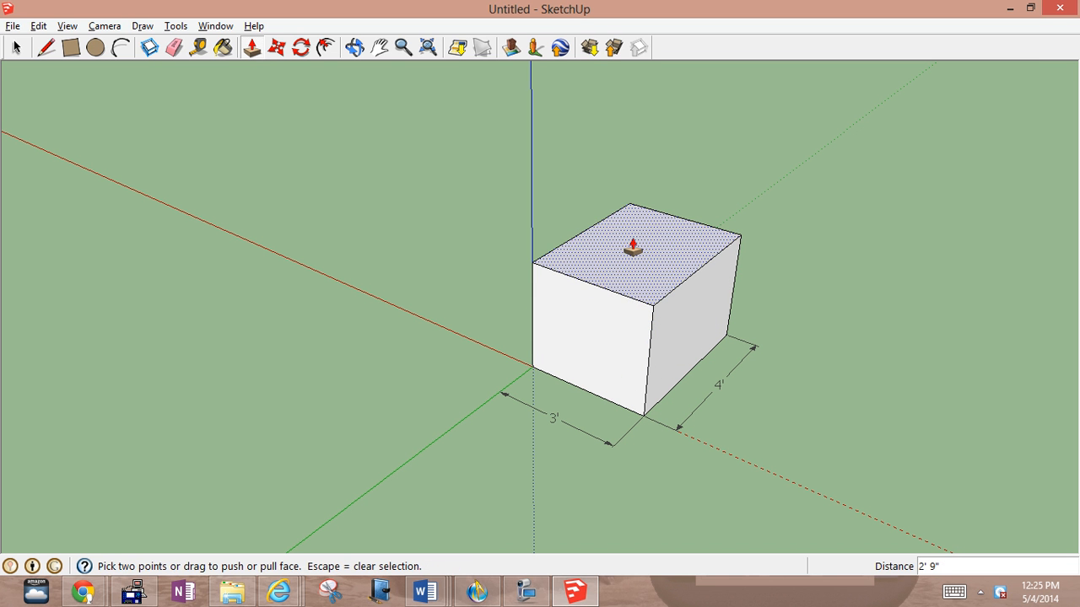
{"action": "type", "text": "5"}
{"action": "key", "text": "Return"}
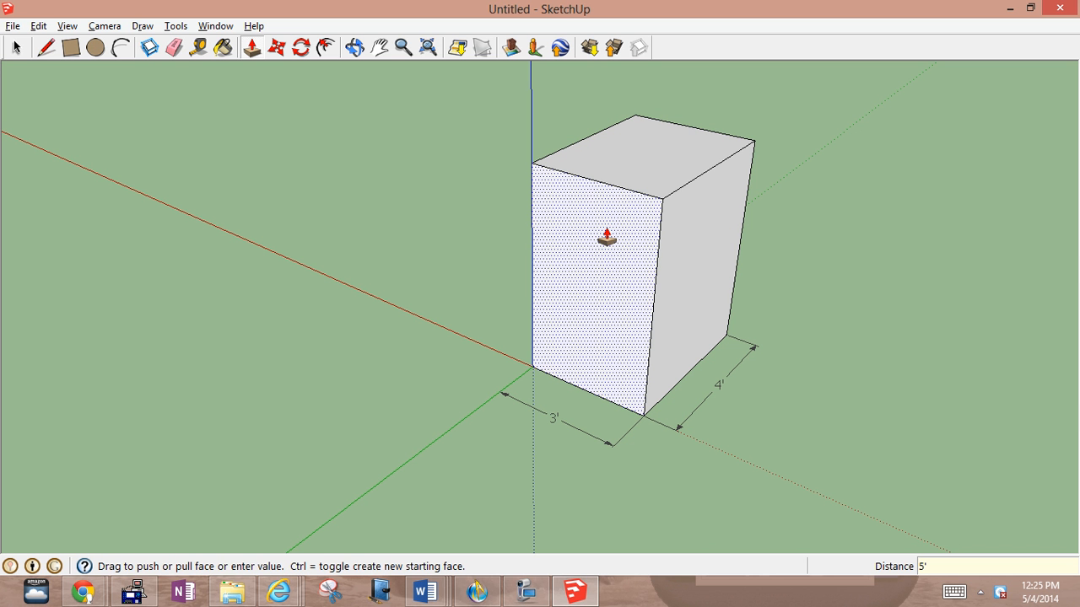
{"action": "left_click", "coordinate": [258, 43]}
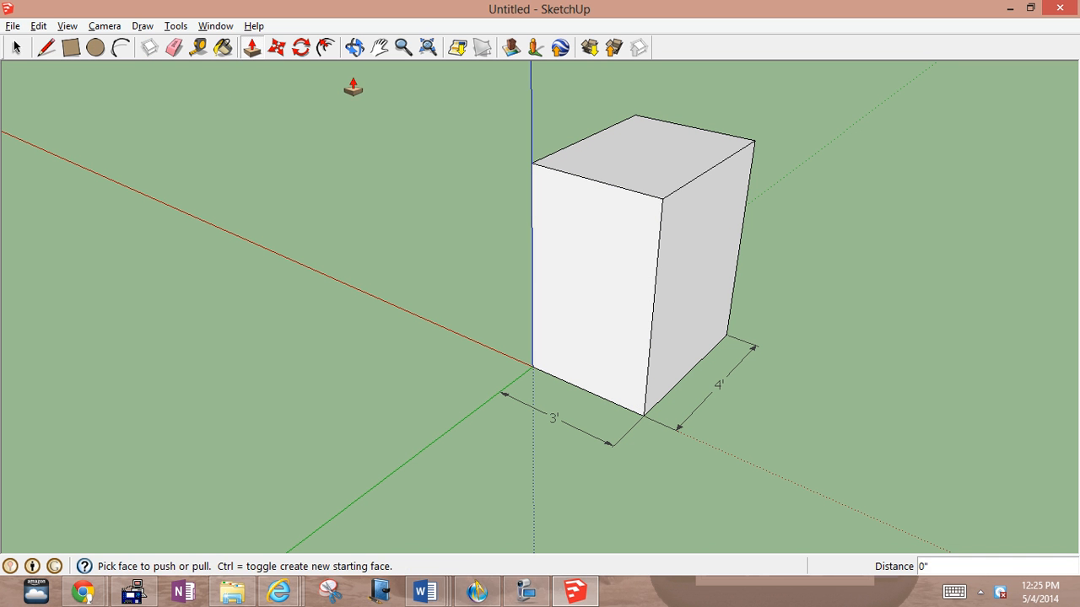
Dimension the box's vertical edge at the origin, placing the dimension outside the box
{"action": "left_click", "coordinate": [181, 29]}
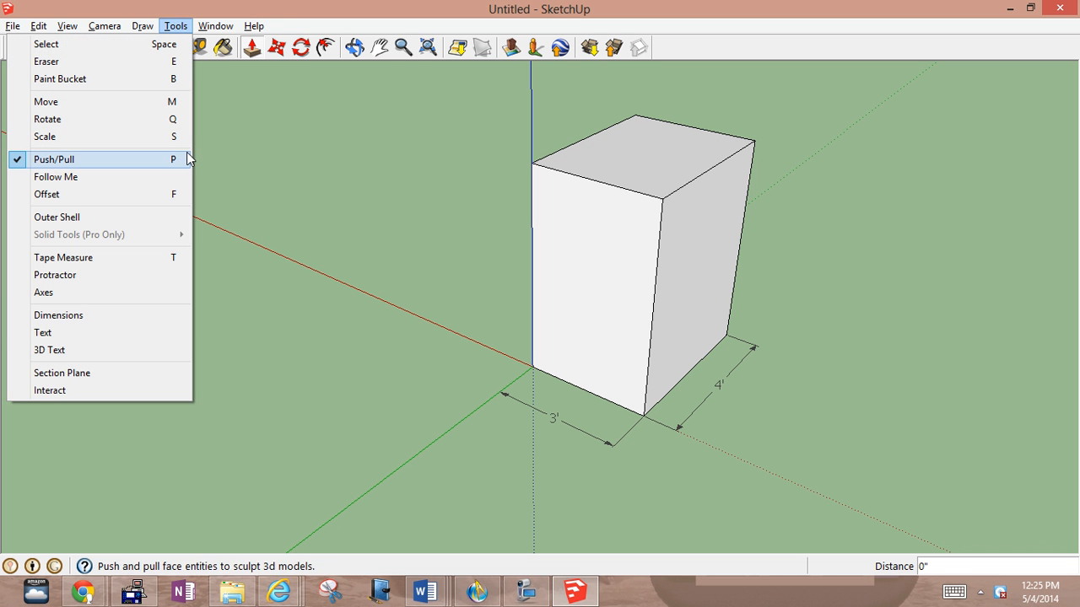
{"action": "left_click", "coordinate": [148, 319]}
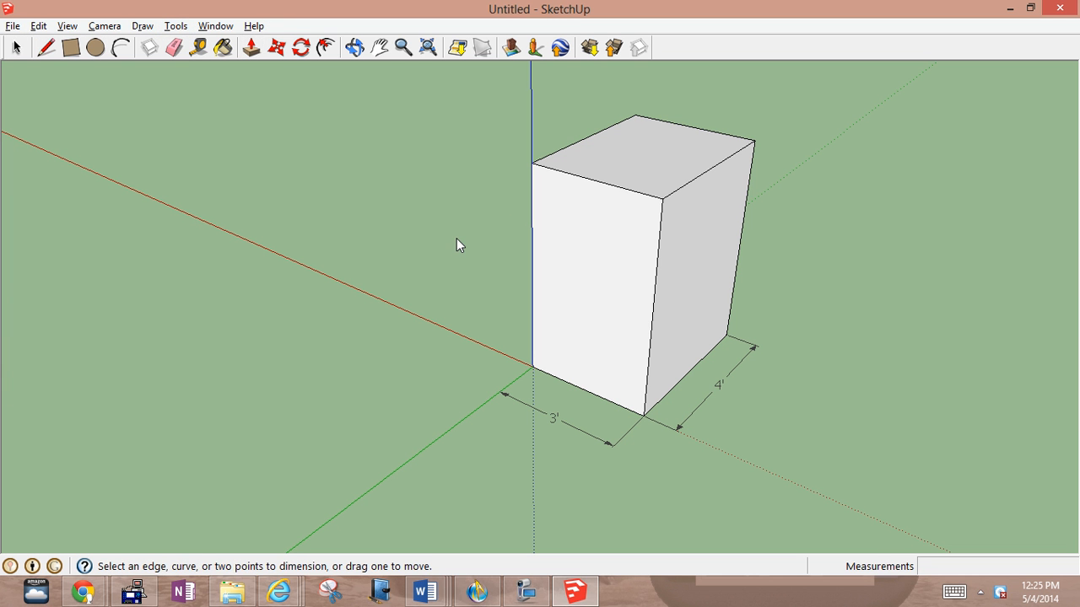
{"action": "left_click", "coordinate": [534, 163]}
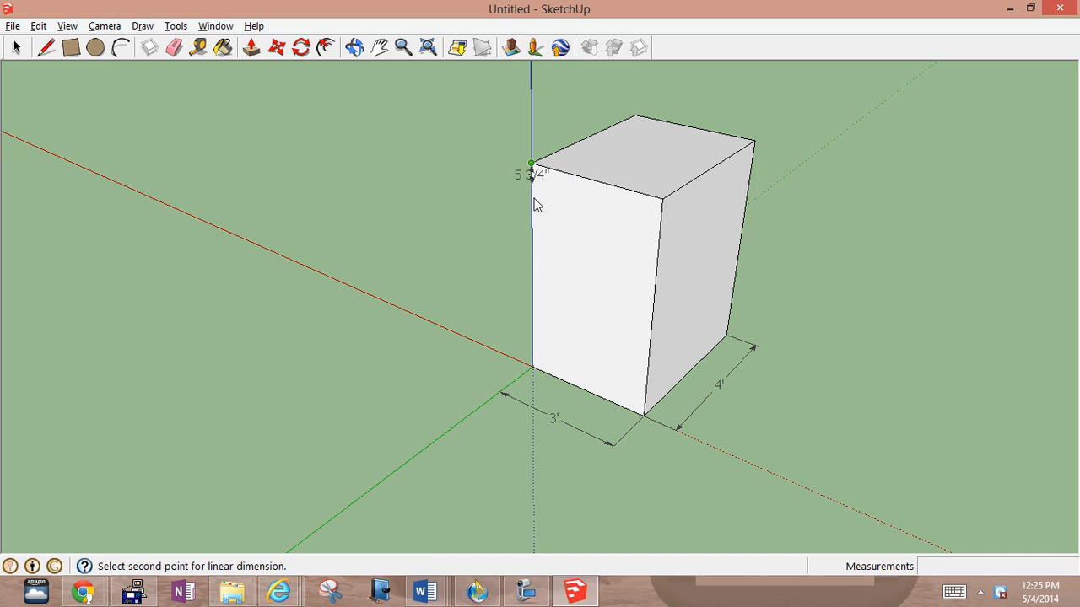
{"action": "left_click", "coordinate": [540, 364]}
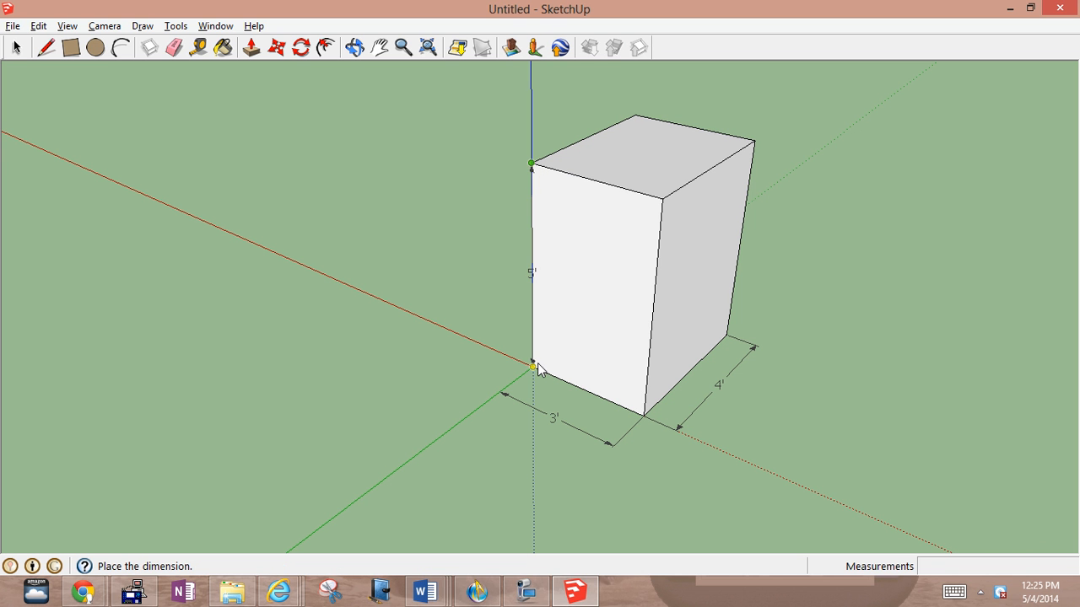
{"action": "left_click", "coordinate": [486, 356]}
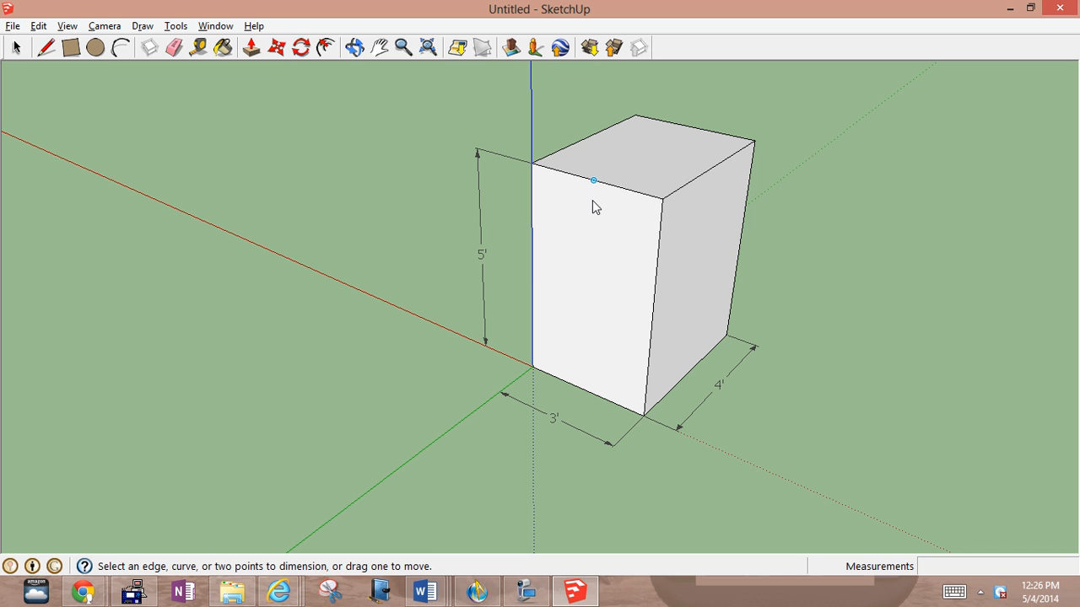
{"action": "left_click", "coordinate": [533, 274]}
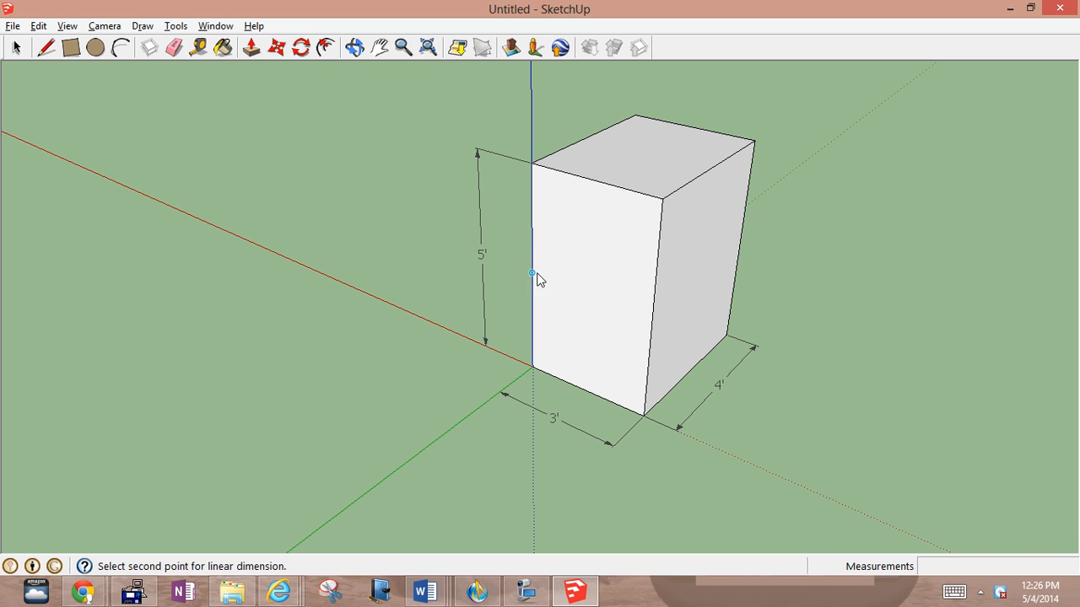
Select all connected faces and edges of the box and make them a group
{"action": "left_click", "coordinate": [15, 48]}
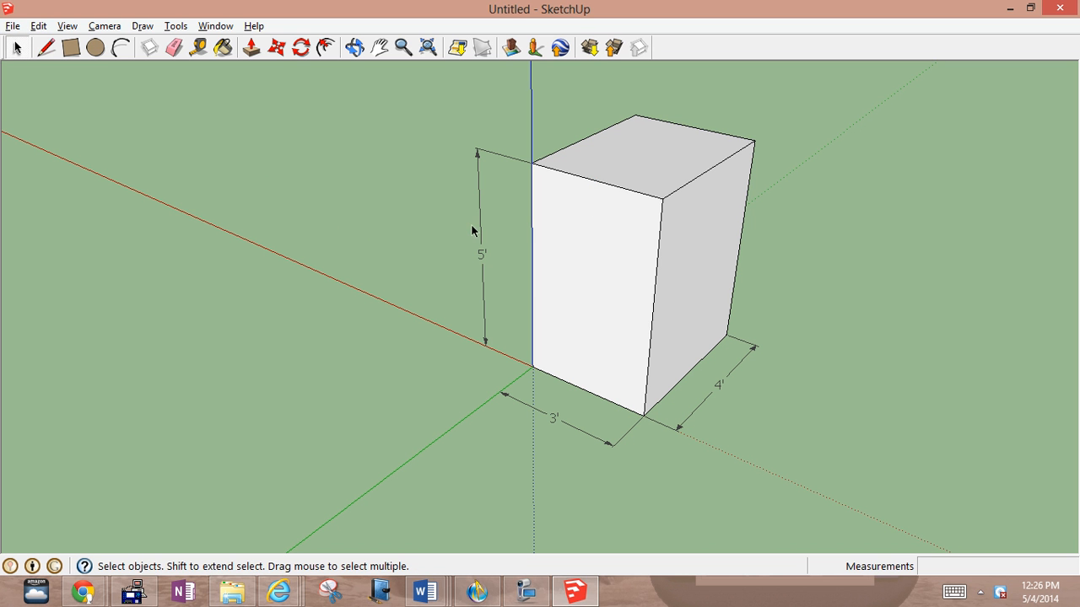
{"action": "triple_click", "coordinate": [590, 284]}
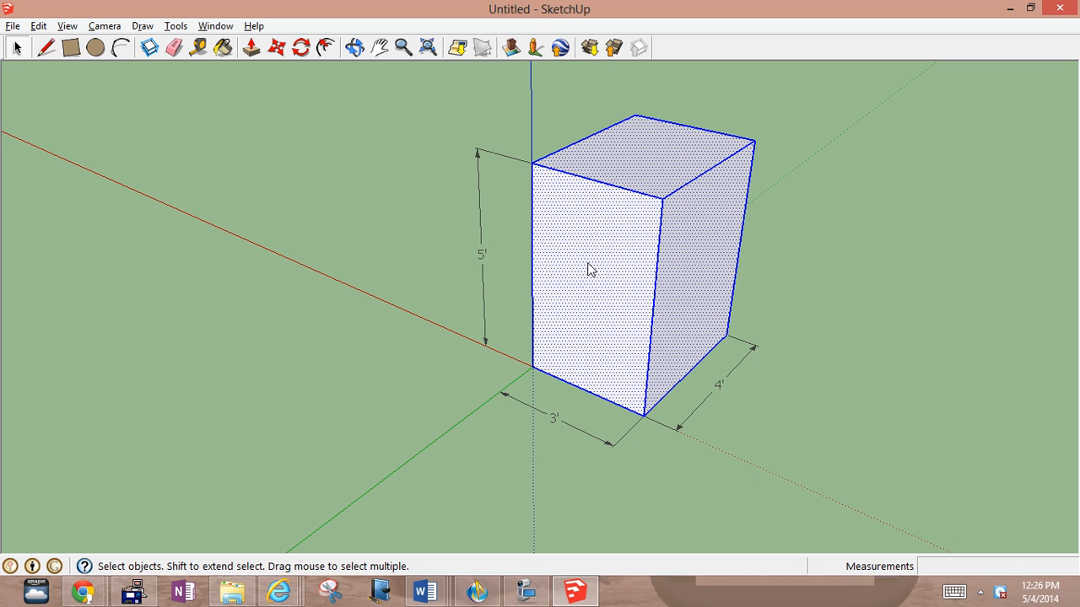
{"action": "right_click", "coordinate": [587, 264]}
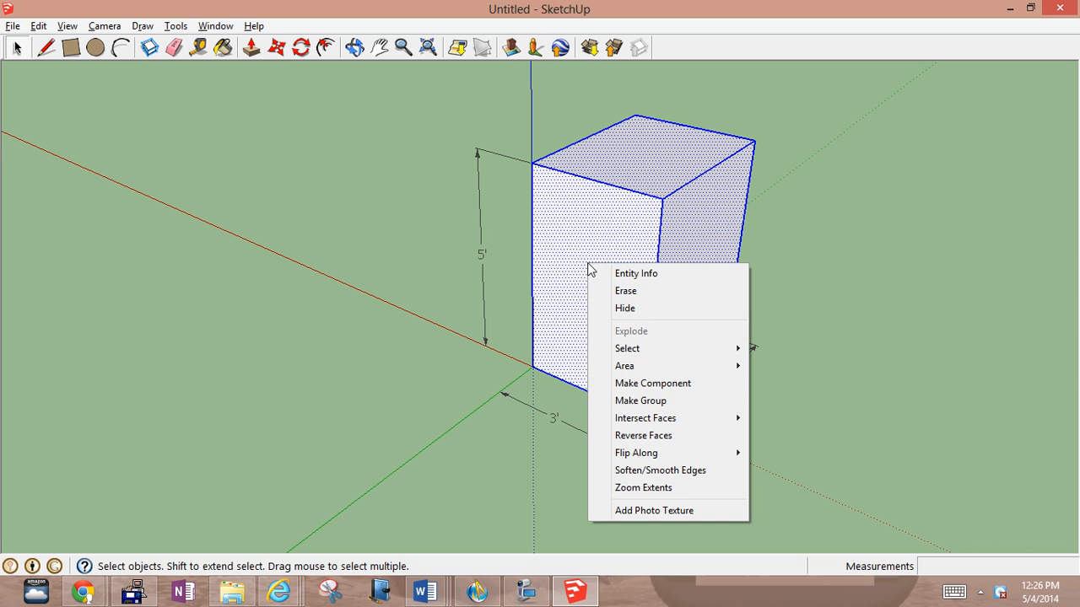
{"action": "left_click", "coordinate": [610, 401]}
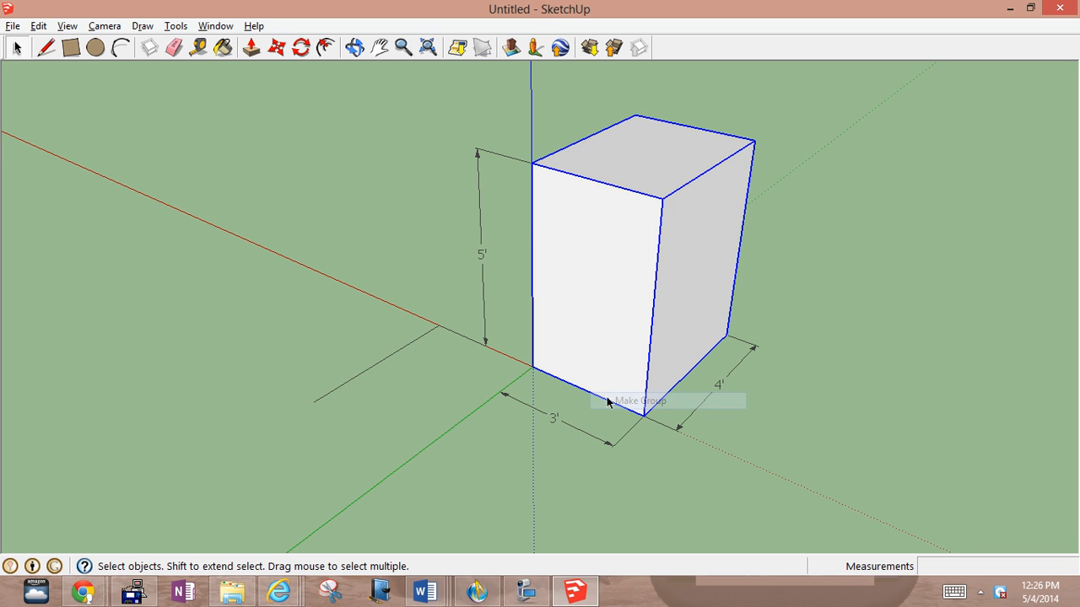
Check the grouped box's volume in Entity Info, then deselect the group and close the window
{"action": "right_click", "coordinate": [627, 338]}
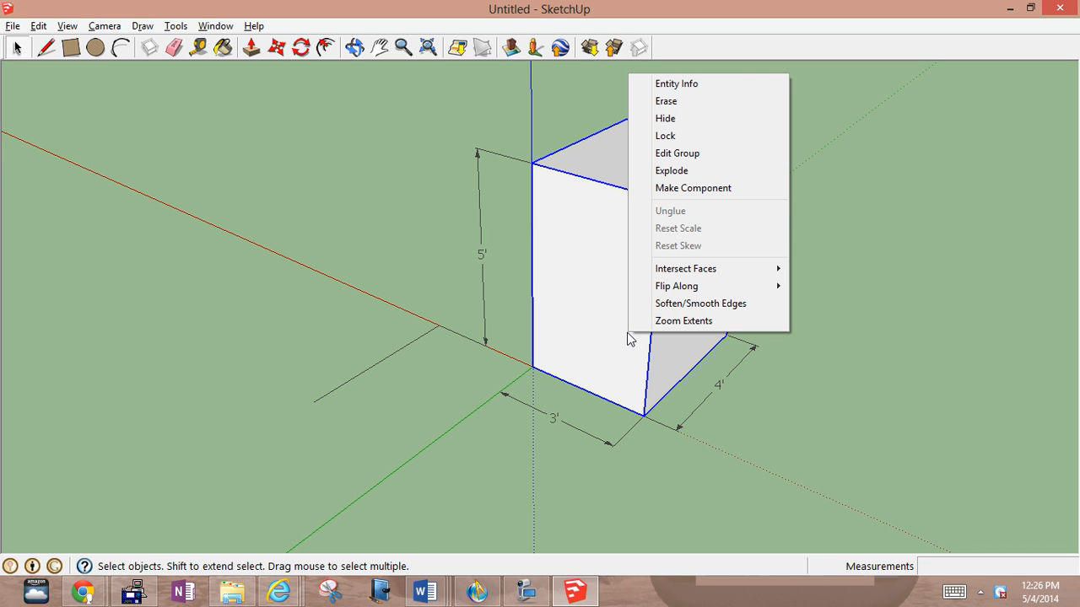
{"action": "left_click", "coordinate": [679, 83]}
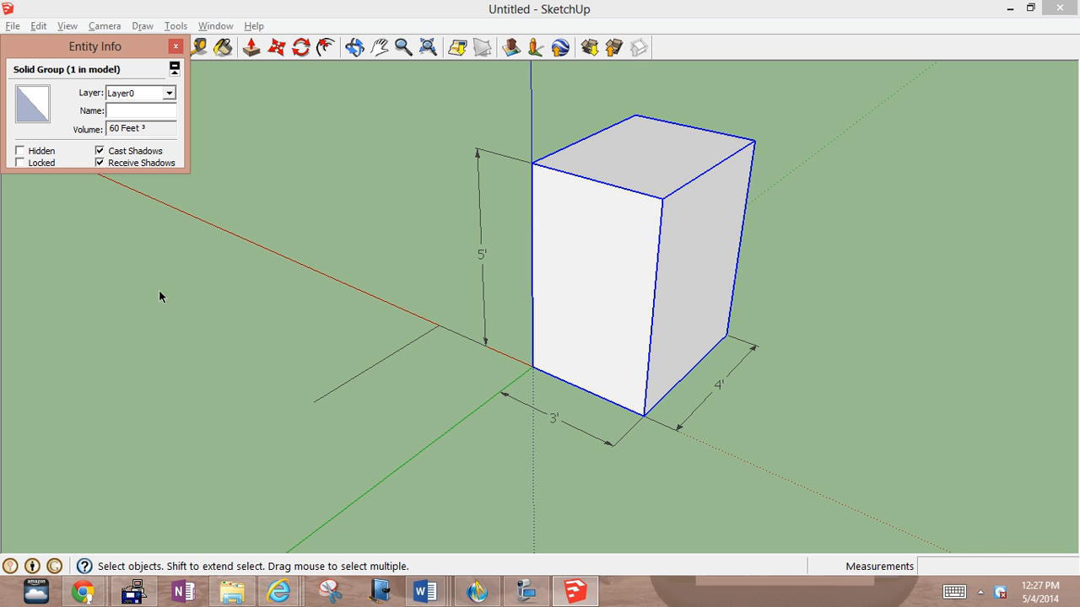
{"action": "left_click", "coordinate": [232, 113]}
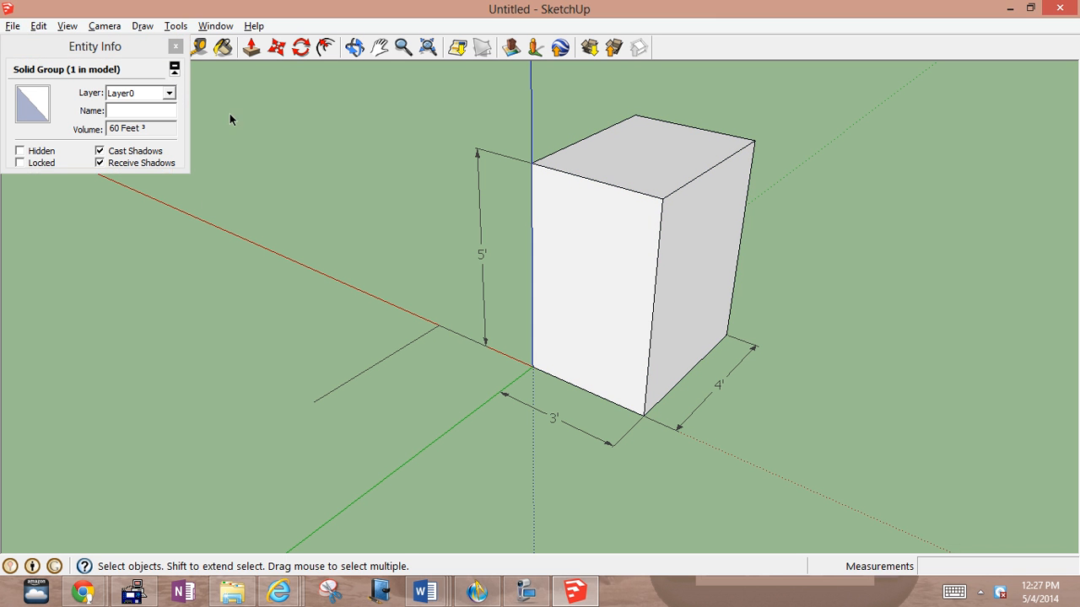
{"action": "left_click", "coordinate": [176, 46]}
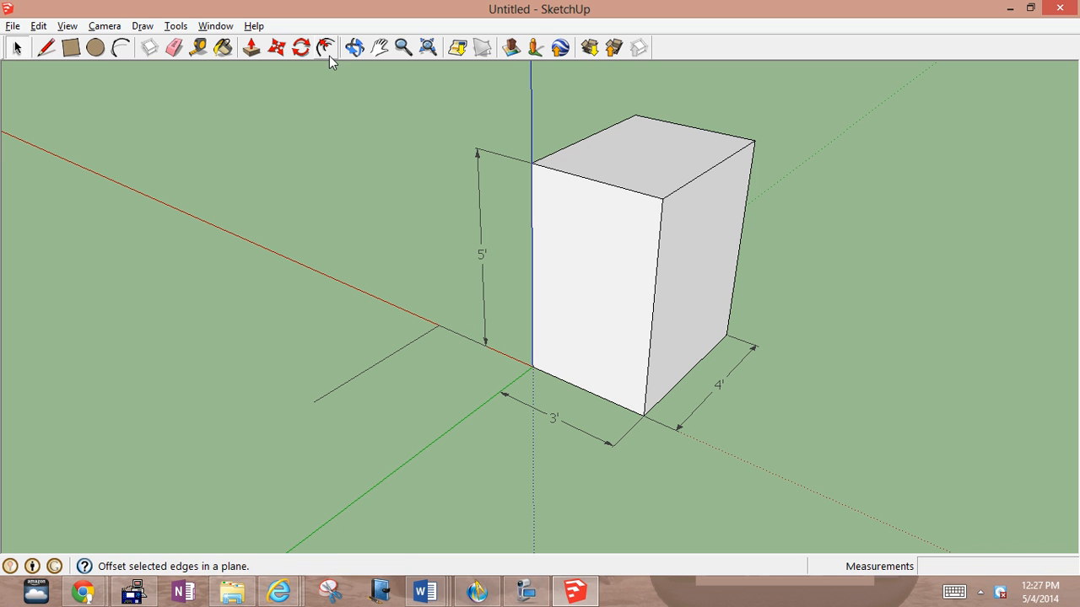
Move the grouped box 2' along the green axis, toward its dotted negative side
{"action": "left_click", "coordinate": [277, 47]}
{"action": "left_click", "coordinate": [573, 268]}
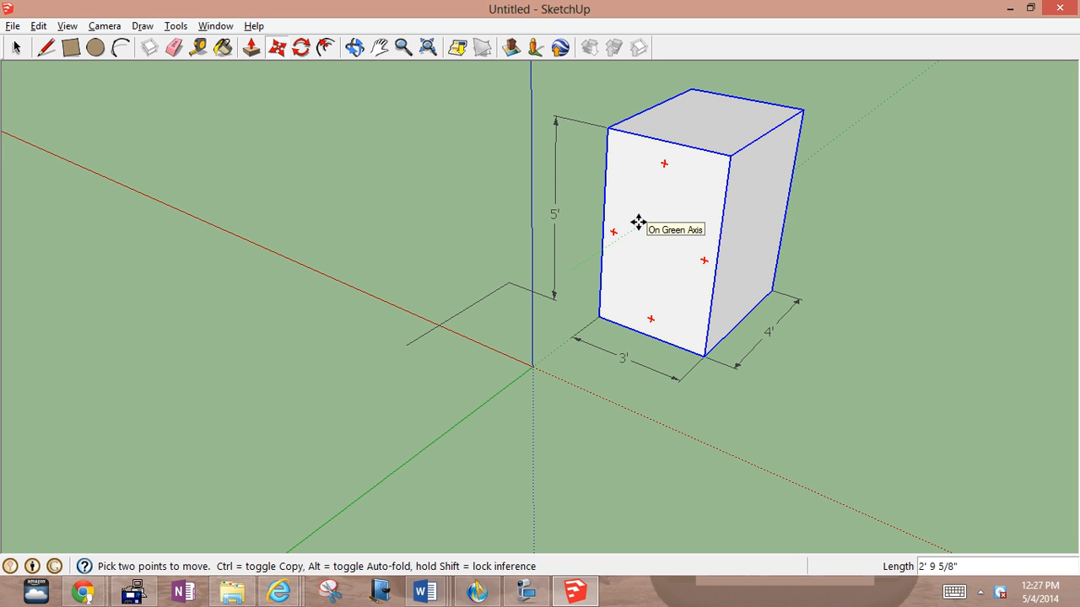
{"action": "type", "text": "2"}
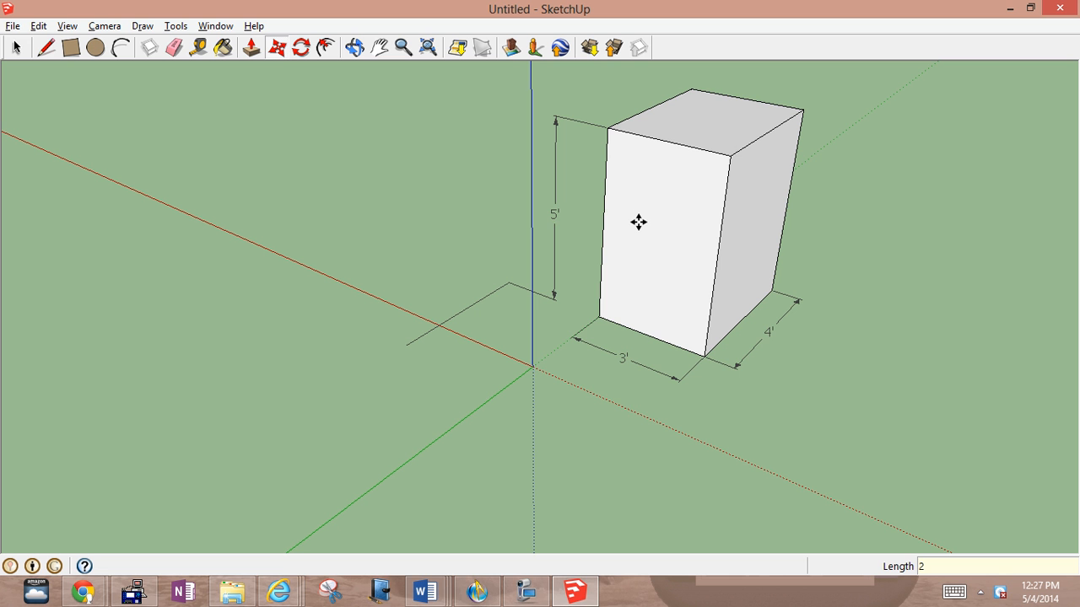
{"action": "key", "text": "Return"}
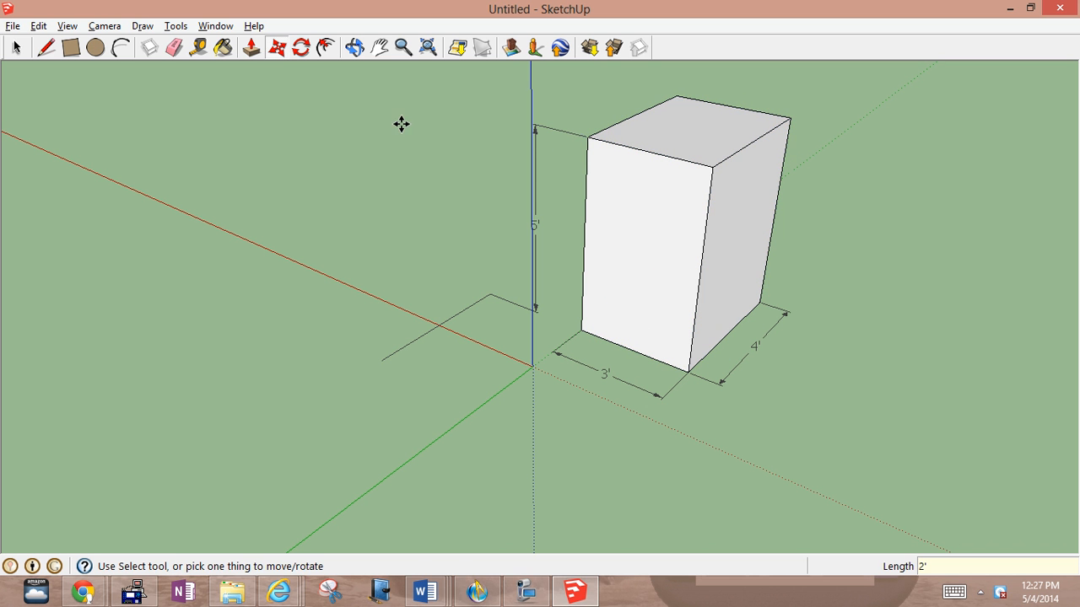
Move the grouped box 2' straight up along the blue axis
{"action": "left_click", "coordinate": [280, 54]}
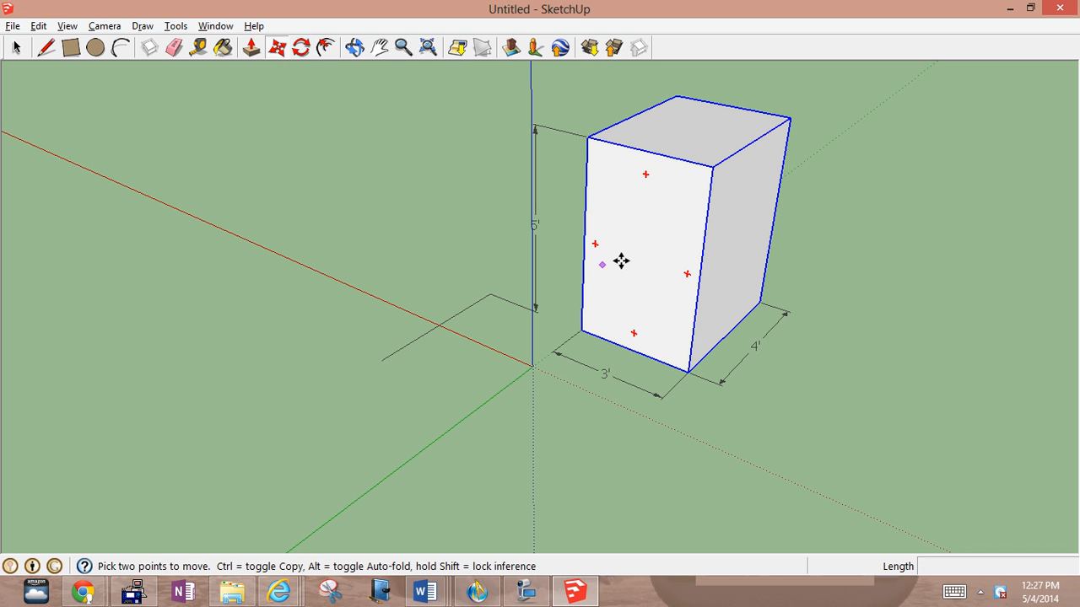
{"action": "left_click", "coordinate": [632, 258]}
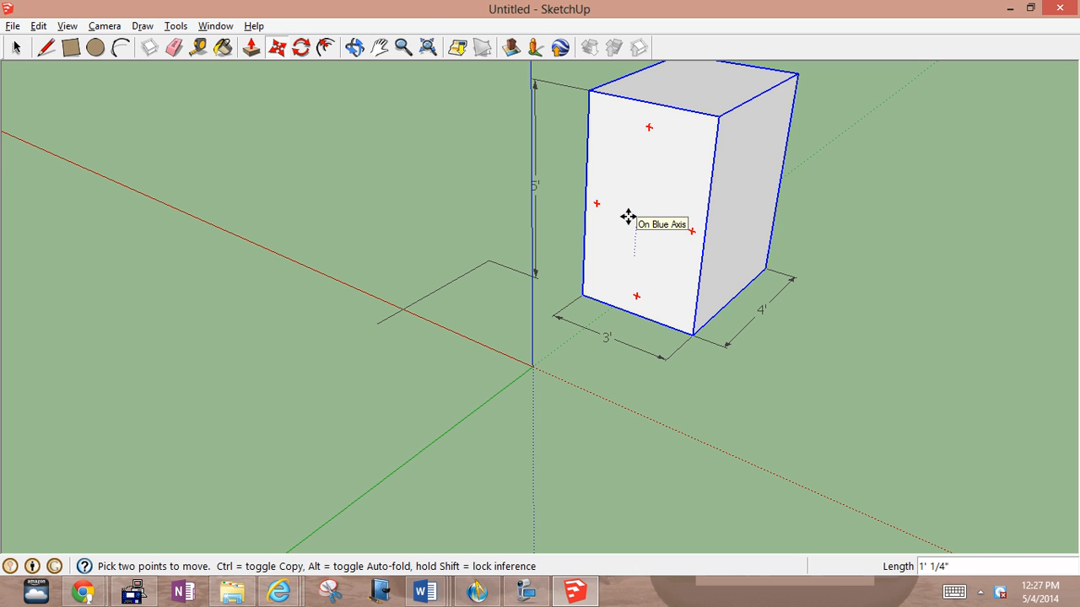
{"action": "type", "text": "2"}
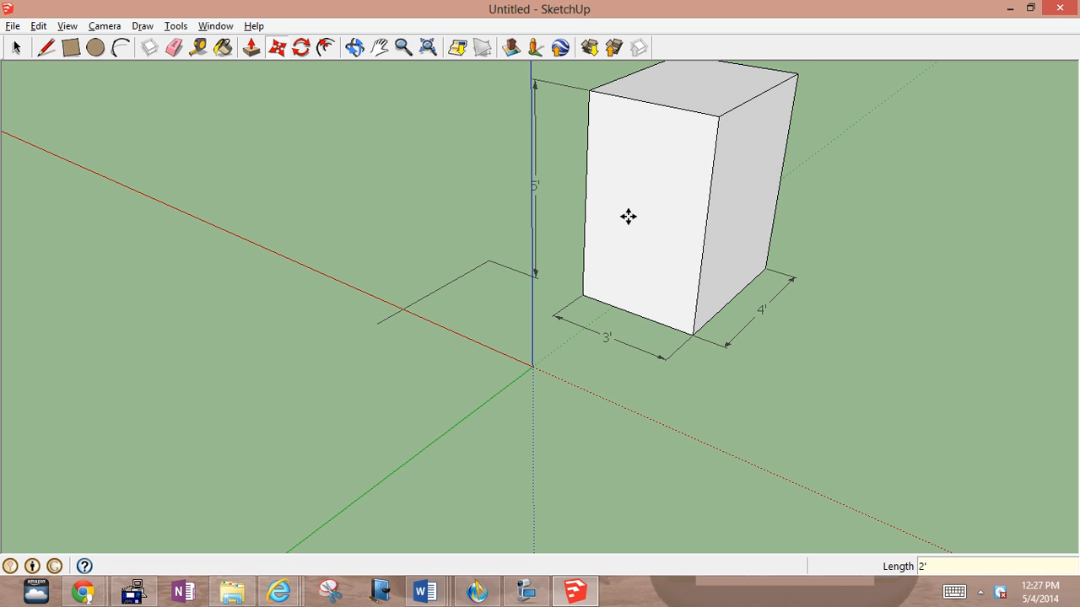
{"action": "key", "text": "Return"}
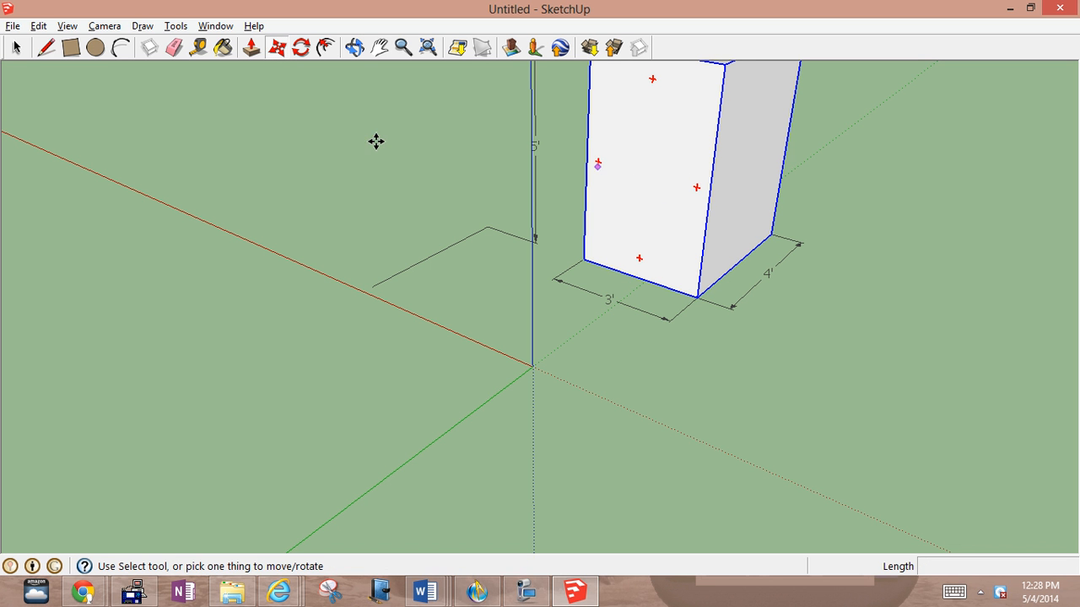
Select the grouped box and move it 2' along the red axis, toward its dotted negative side
{"action": "left_click", "coordinate": [16, 47]}
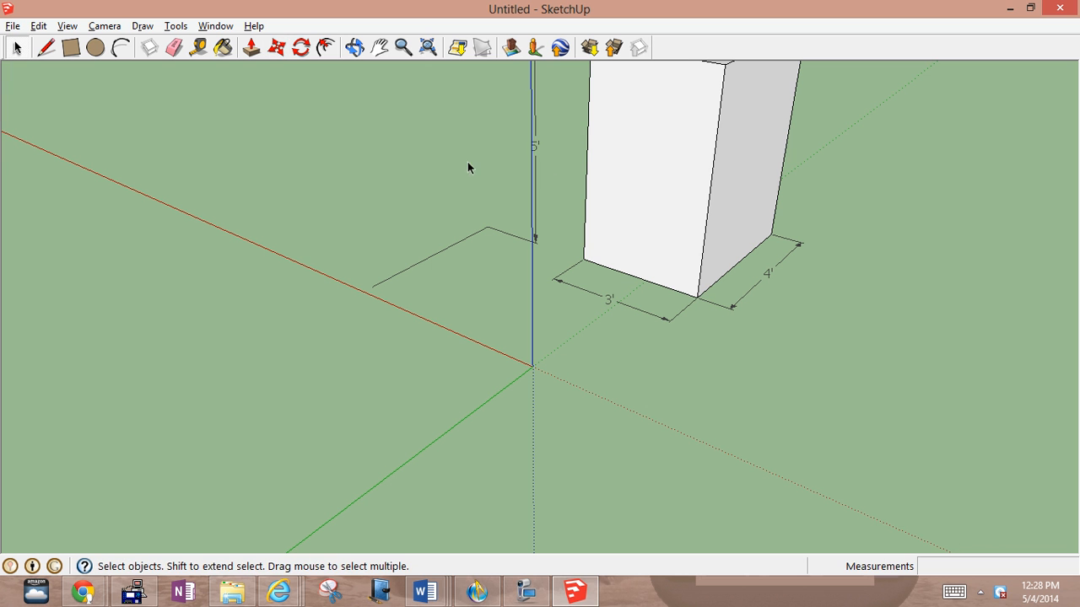
{"action": "left_click", "coordinate": [622, 169]}
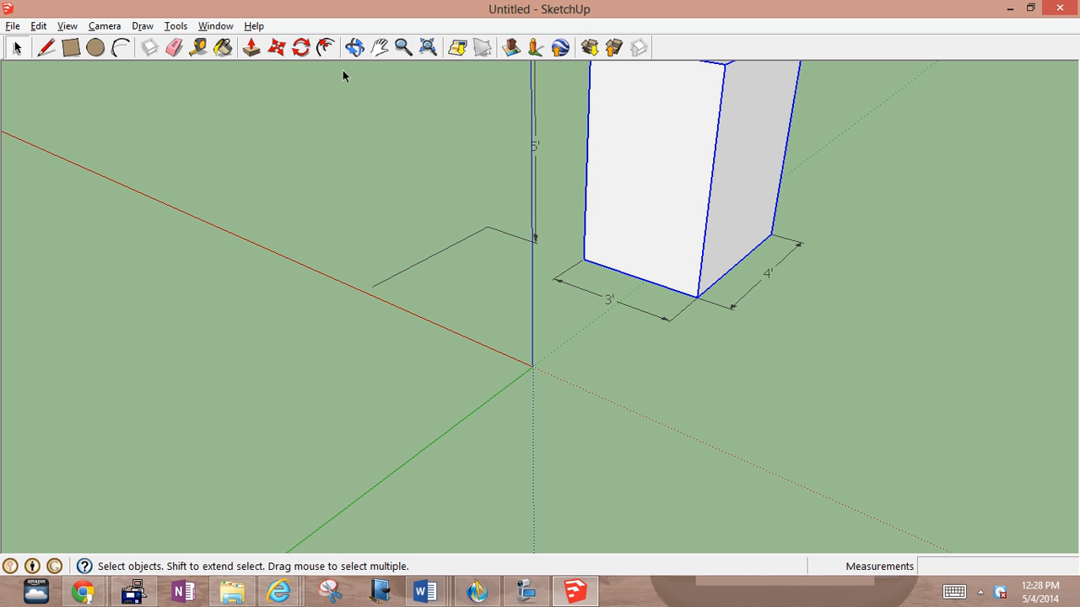
{"action": "left_click", "coordinate": [282, 51]}
{"action": "left_click", "coordinate": [615, 183]}
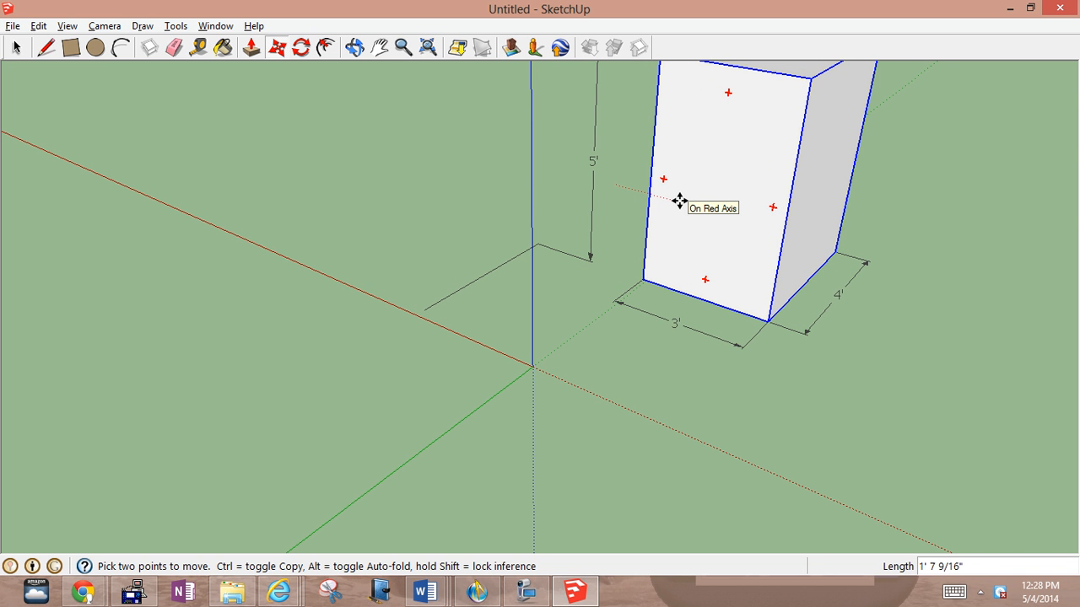
{"action": "type", "text": "2"}
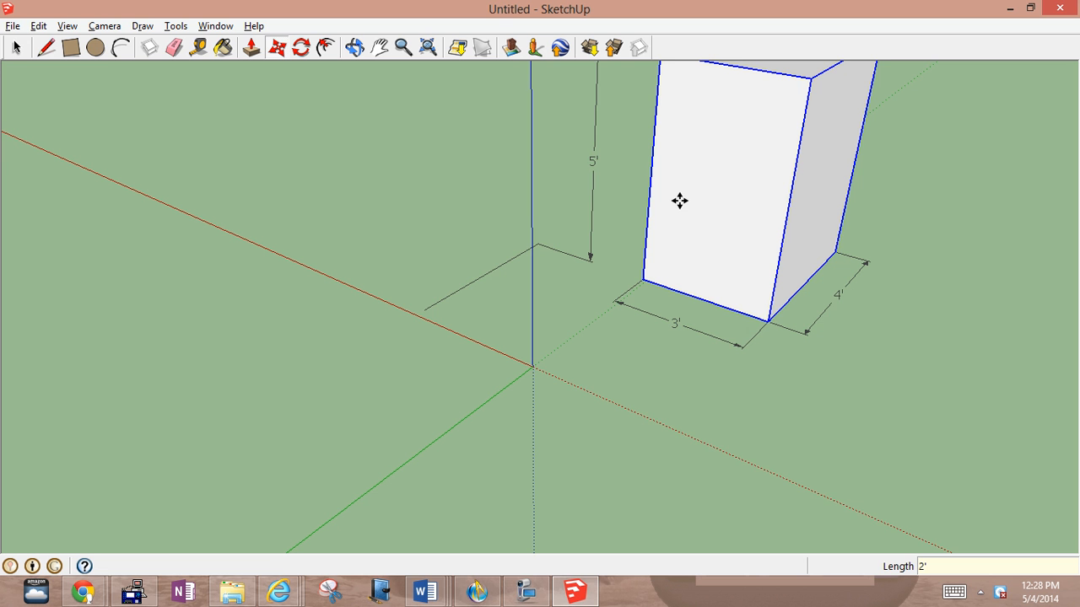
{"action": "key", "text": "Return"}
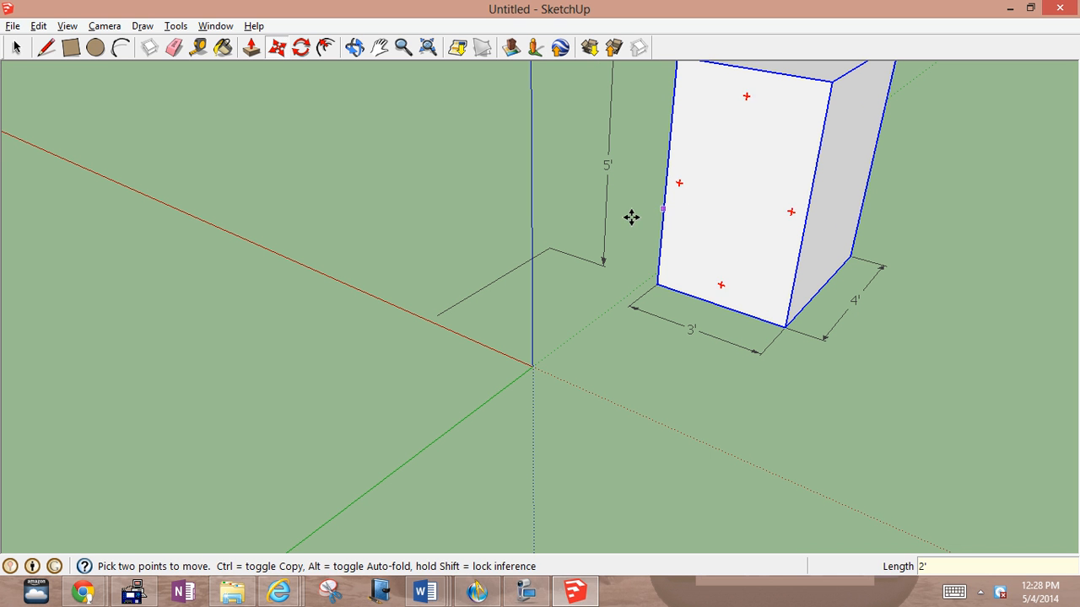
Pan and orbit the view to examine the whole moved box with its dimensions from a lower angle
{"action": "left_click", "coordinate": [380, 49]}
{"action": "left_click_drag", "start_coordinate": [538, 271], "coordinate": [483, 369]}
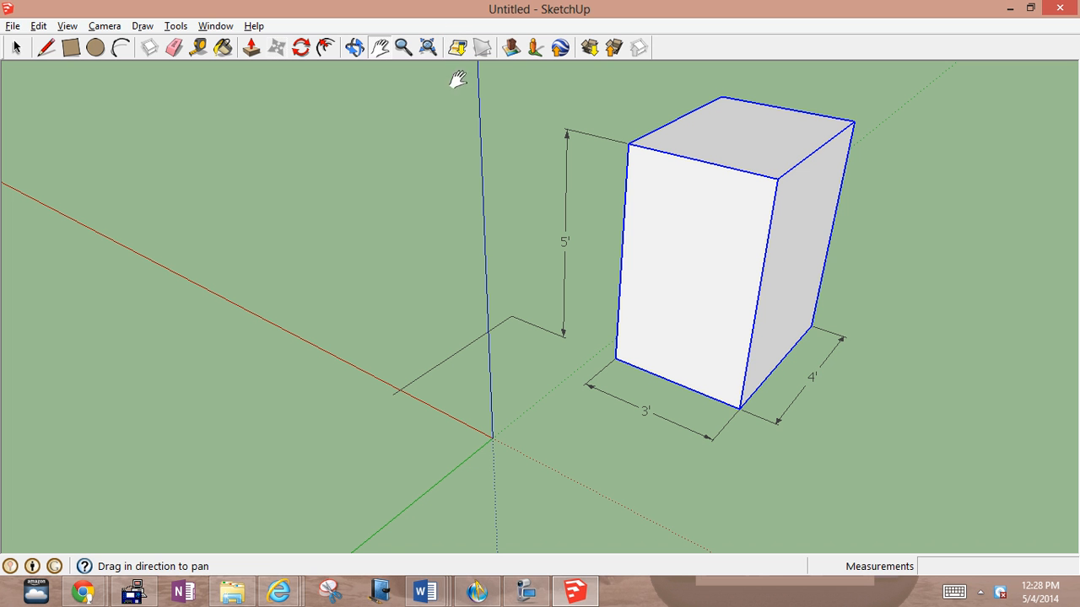
{"action": "left_click", "coordinate": [355, 48]}
{"action": "left_click_drag", "start_coordinate": [493, 388], "coordinate": [514, 340]}
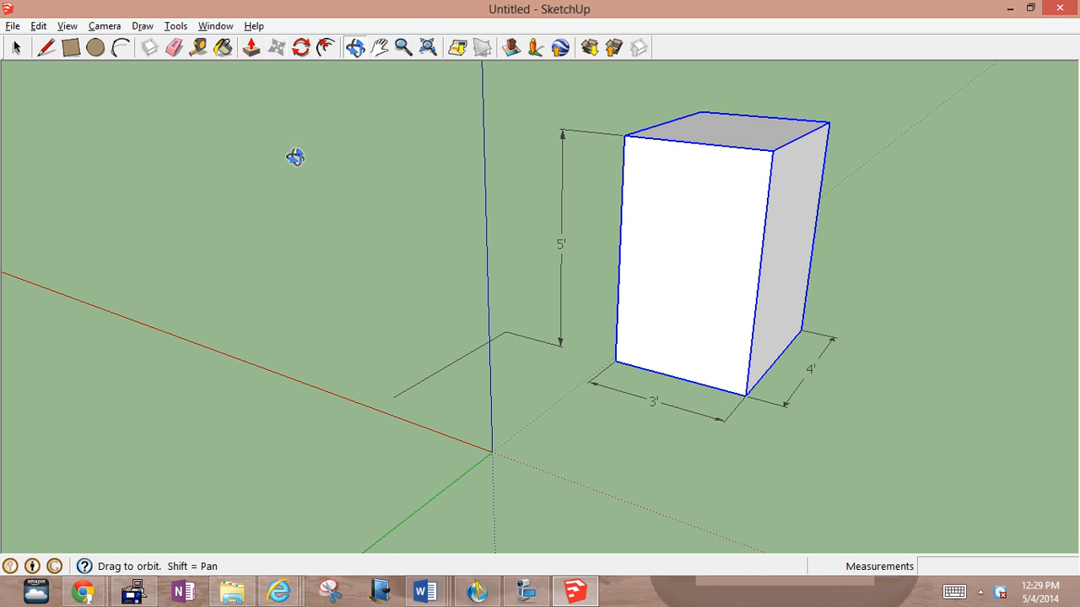
{"action": "left_click", "coordinate": [14, 51]}
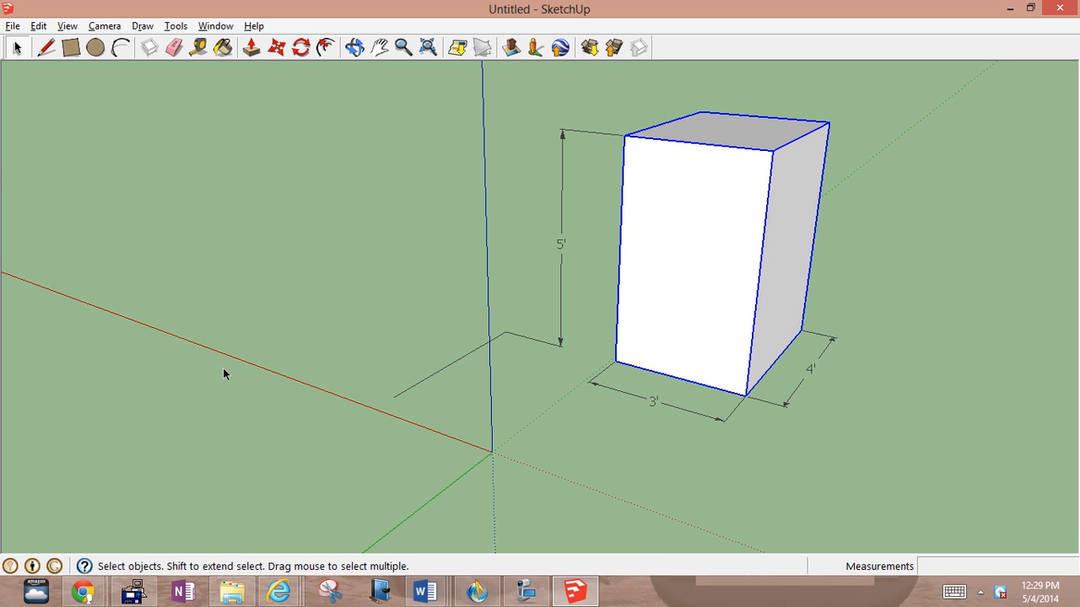
{"action": "left_click", "coordinate": [340, 593]}
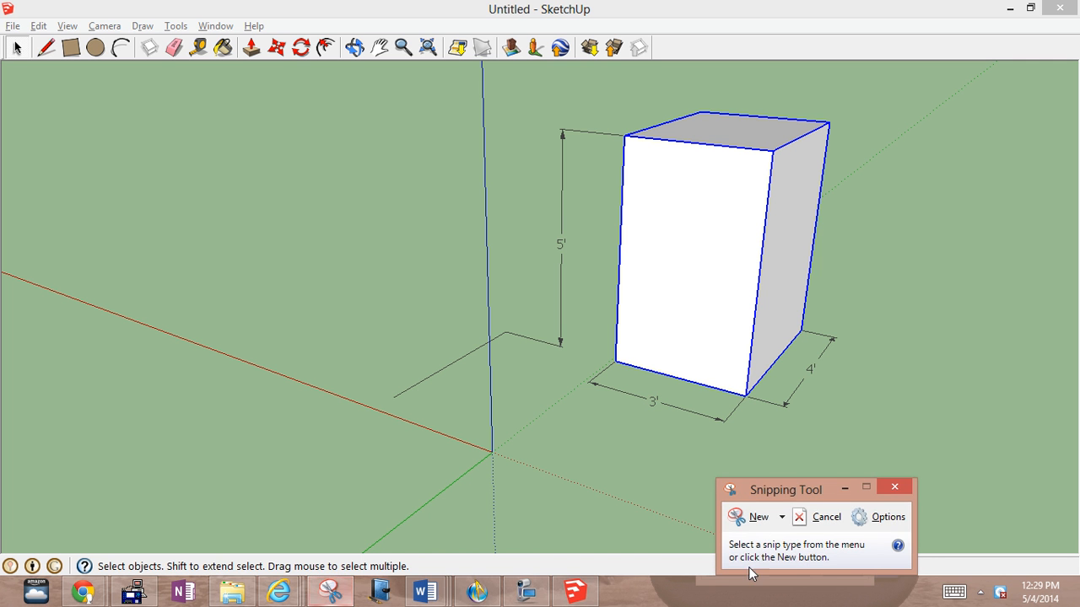
{"action": "left_click", "coordinate": [894, 486]}
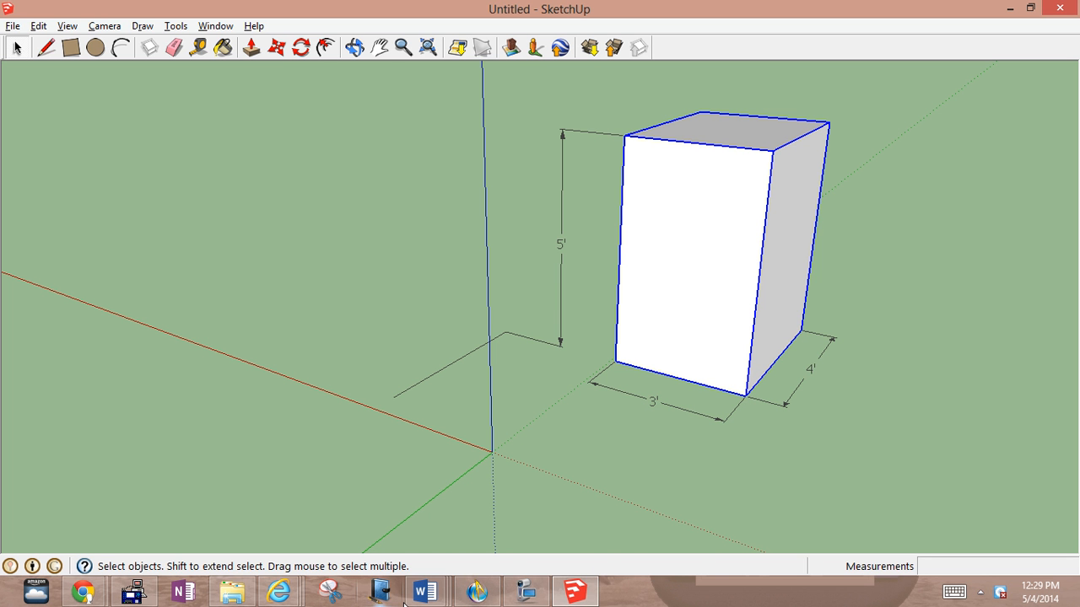
{"action": "mouse_move", "coordinate": [424, 593]}
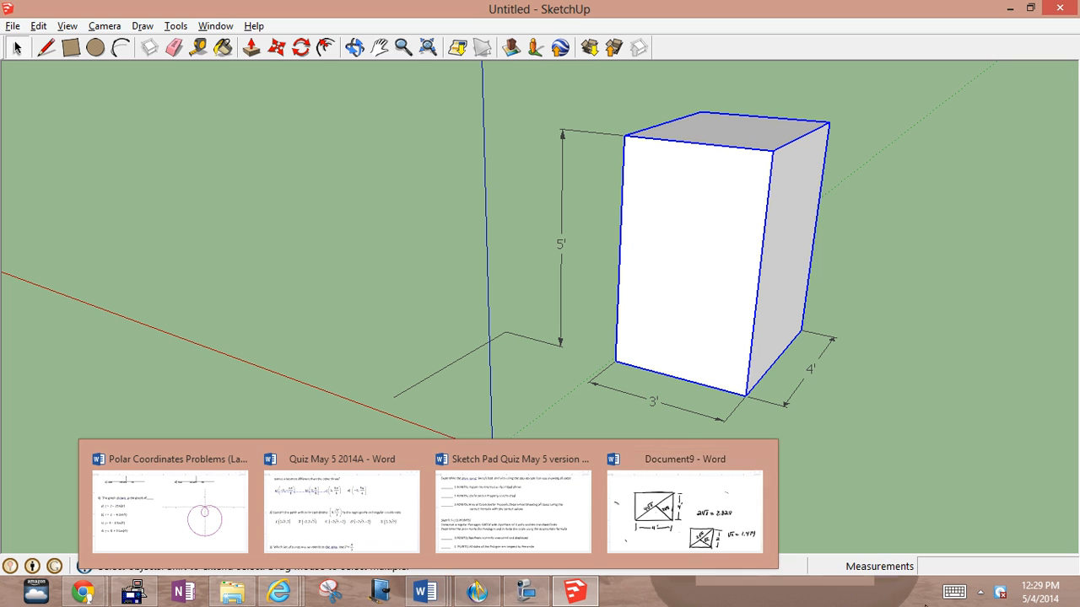